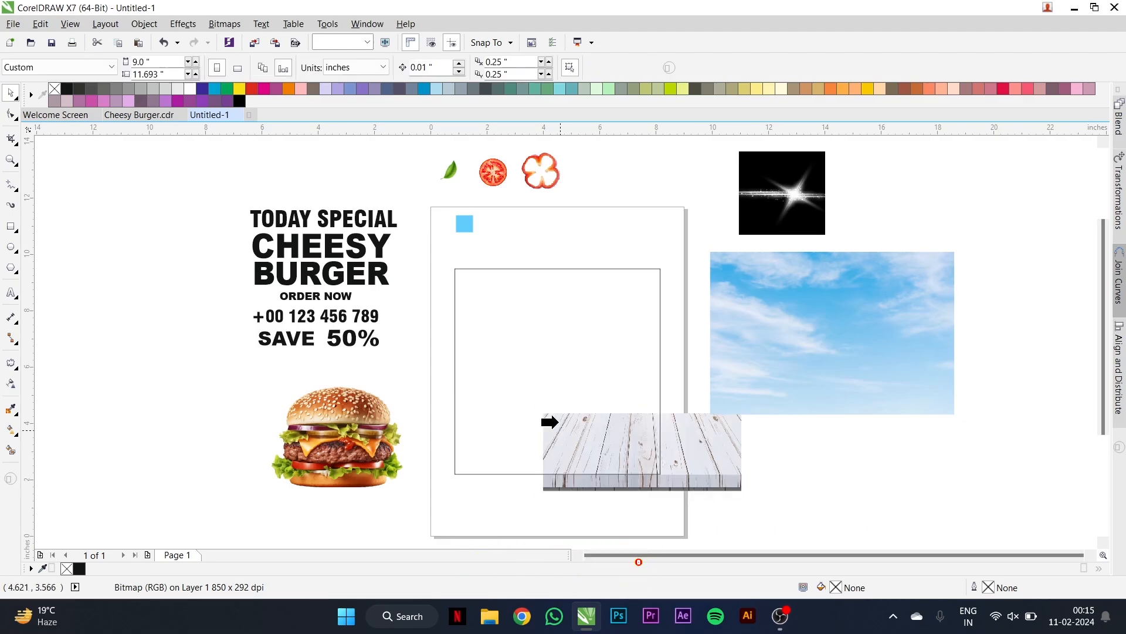
# - PowerClip the wooden plank image into the square frame and enlarge it to span the frame's width
pyautogui.click(541, 382)
pyautogui.doubleClick(624, 450)
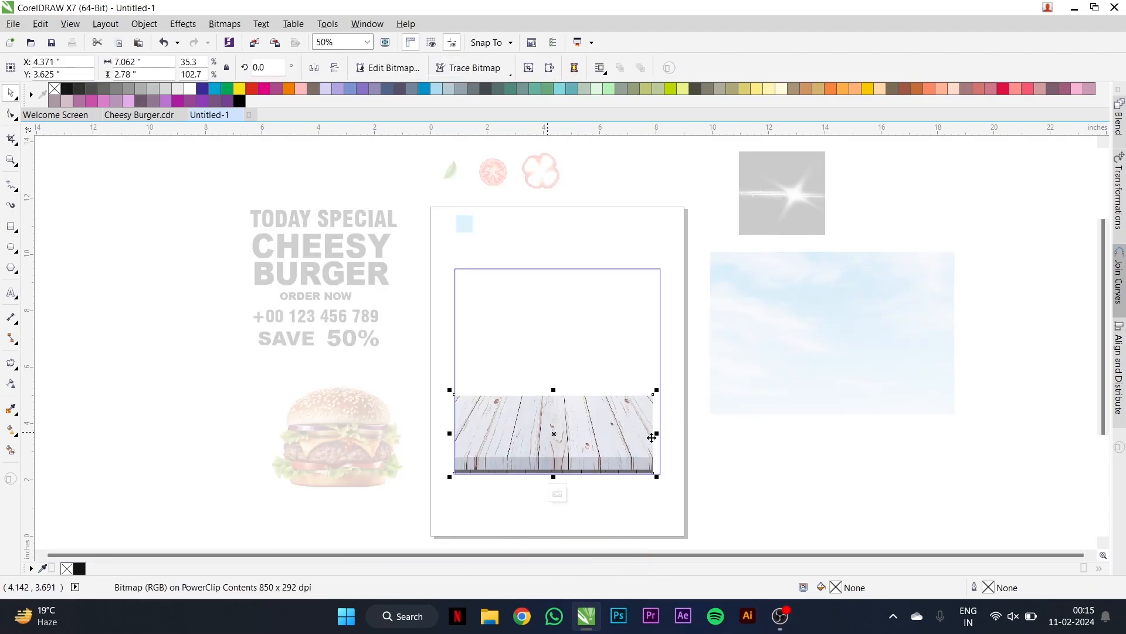
pyautogui.scroll(2, 649, 432)
pyautogui.moveTo(659, 510); pyautogui.dragTo(671, 520)
pyautogui.scroll(2, 671, 520)
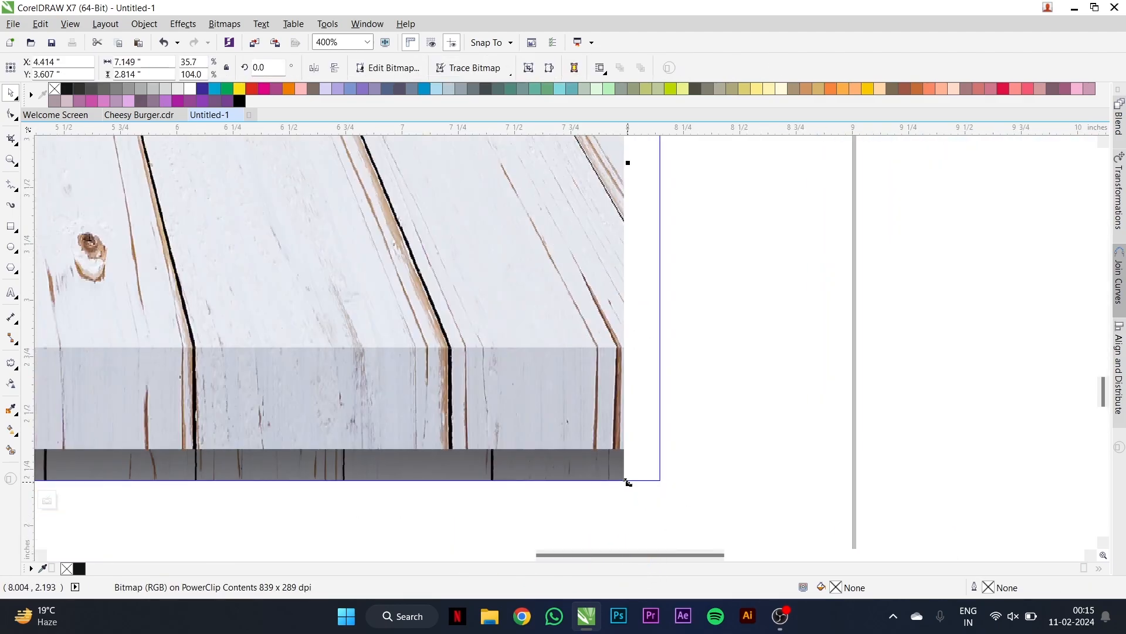
pyautogui.moveTo(627, 482); pyautogui.dragTo(679, 488)
pyautogui.scroll(-2, 679, 488)
pyautogui.scroll(1, 517, 464)
# - Shift the planks down until their front edge falls below the frame, and finish editing the frame's contents
pyautogui.moveTo(518, 460); pyautogui.dragTo(517, 500)
pyautogui.moveTo(542, 440)
pyautogui.mouseDown()
pyautogui.moveTo(544, 458)
pyautogui.moveTo(554, 443)
pyautogui.mouseUp()
pyautogui.scroll(-1, 576, 418)
pyautogui.scroll(-1, 539, 376)
pyautogui.keyDown('ctrl'); pyautogui.click(545, 348); pyautogui.keyUp('ctrl')
pyautogui.scroll(-1, 545, 359)
pyautogui.scroll(1, 653, 319)
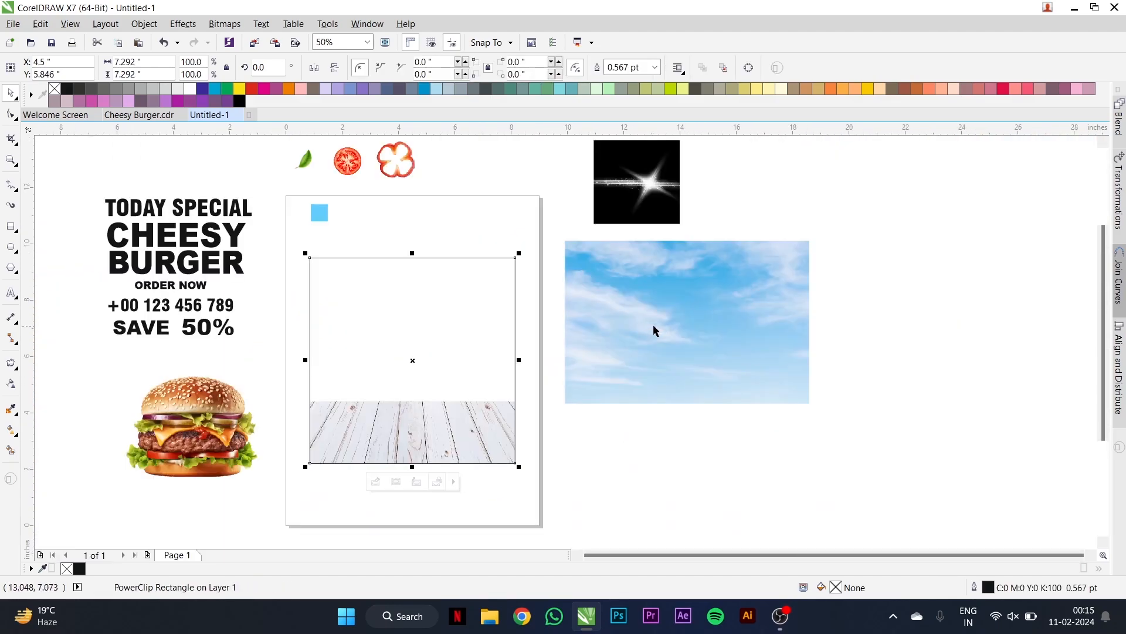
# - PowerClip the sky image into the square frame and move it up above the planks
pyautogui.click(653, 324)
pyautogui.click(463, 332)
pyautogui.keyDown('ctrl'); pyautogui.click(434, 357); pyautogui.keyUp('ctrl')
pyautogui.scroll(1, 428, 356)
pyautogui.moveTo(426, 365); pyautogui.dragTo(426, 319)
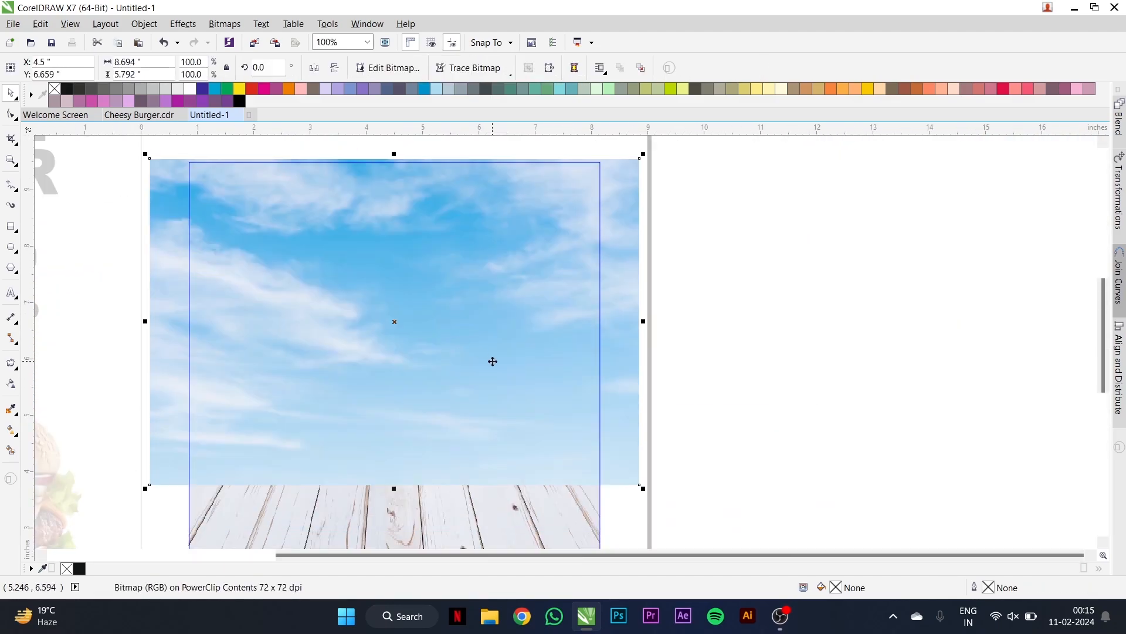
pyautogui.scroll(-1, 493, 362)
pyautogui.scroll(1, 465, 394)
# - Fade the sky's lower part into the planks with a gradient transparency, and finish editing the frame's contents
pyautogui.click(10, 384)
pyautogui.moveTo(410, 417)
pyautogui.mouseDown()
pyautogui.moveTo(410, 429)
pyautogui.moveTo(421, 425)
pyautogui.mouseUp()
pyautogui.click(445, 486)
pyautogui.press('space')
pyautogui.rightClick(428, 473)
pyautogui.click(493, 440)
pyautogui.scroll(-1, 493, 440)
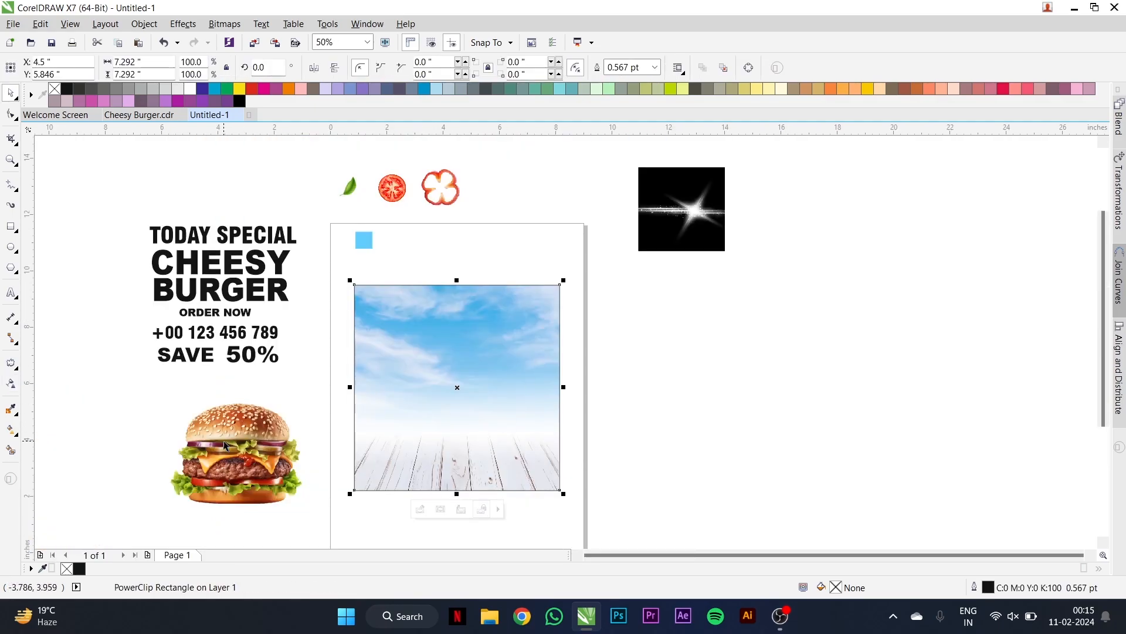
# - Place the burger image in front of the background and centre it horizontally on the frame
pyautogui.click(229, 458)
pyautogui.moveTo(229, 458); pyautogui.dragTo(486, 445)
pyautogui.hotkey('shift', 'pageup')
pyautogui.keyDown('shift'); pyautogui.click(540, 462); pyautogui.keyUp('shift')
pyautogui.press('c')
pyautogui.press('Escape')
# - Draw a flat ellipse about 4.02 by 0.63 inches over the burger's base and centre it horizontally on the background
pyautogui.scroll(1, 454, 452)
pyautogui.click(13, 248)
pyautogui.moveTo(549, 460); pyautogui.dragTo(532, 406)
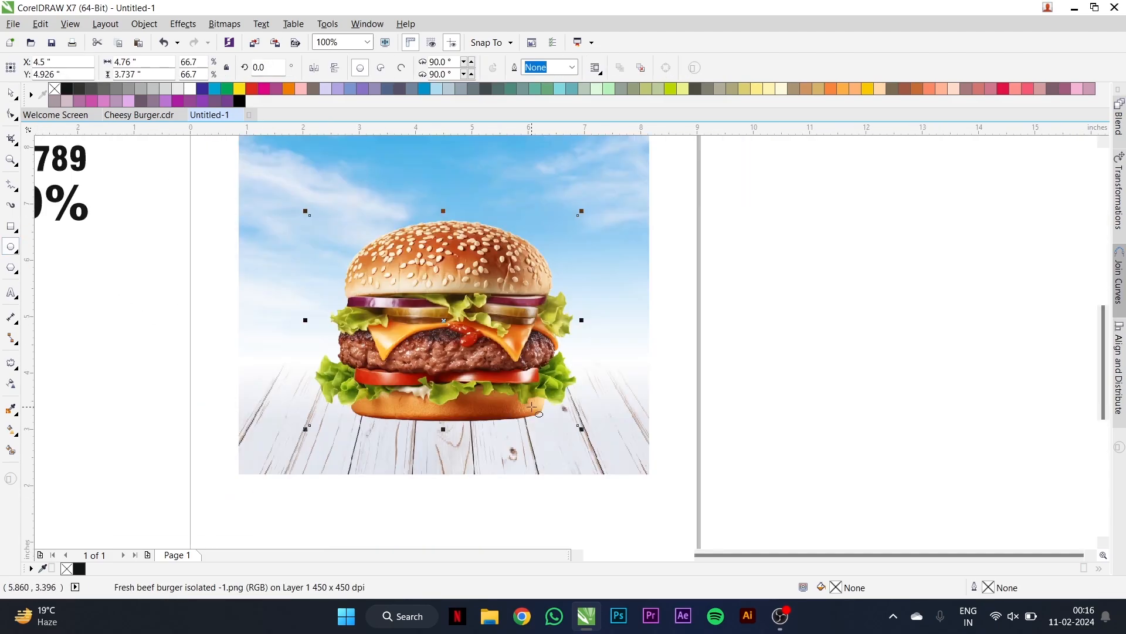
pyautogui.moveTo(707, 349); pyautogui.dragTo(888, 369)
pyautogui.hotkey('ctrl', 'z')
pyautogui.moveTo(337, 395)
pyautogui.mouseDown()
pyautogui.moveTo(504, 438)
pyautogui.moveTo(563, 429)
pyautogui.mouseUp()
pyautogui.press('space')
pyautogui.keyDown('shift'); pyautogui.click(596, 437); pyautogui.keyUp('shift')
pyautogui.press('c')
pyautogui.press('Escape')
# - Fill the ellipse with solid black using the RGB color model
pyautogui.scroll(1, 464, 440)
pyautogui.click(198, 387)
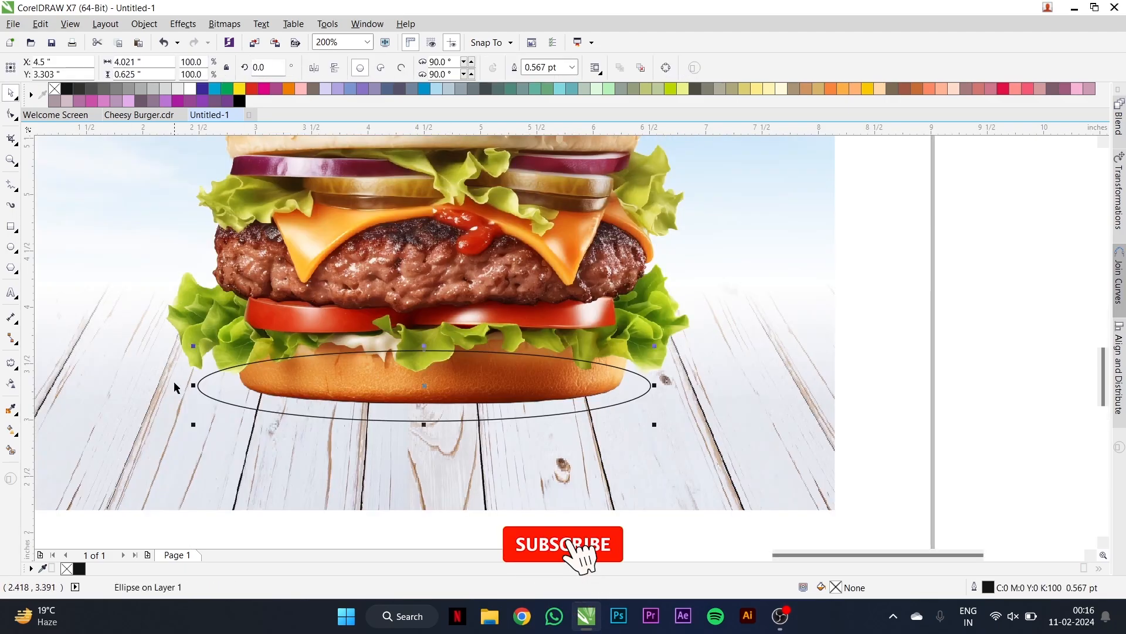
pyautogui.keyDown('shift'); pyautogui.click(697, 284); pyautogui.keyUp('shift')
pyautogui.keyDown('shift'); pyautogui.click(83, 405); pyautogui.keyUp('shift')
pyautogui.click(67, 88)
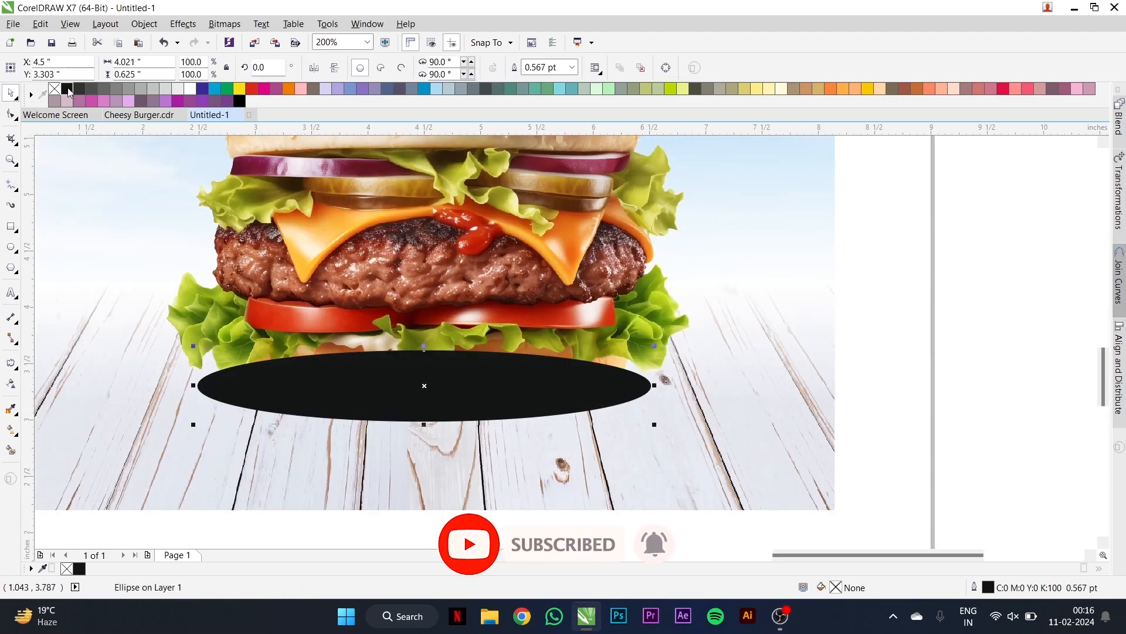
pyautogui.hotkey('shift', 'F11')
pyautogui.click(829, 300)
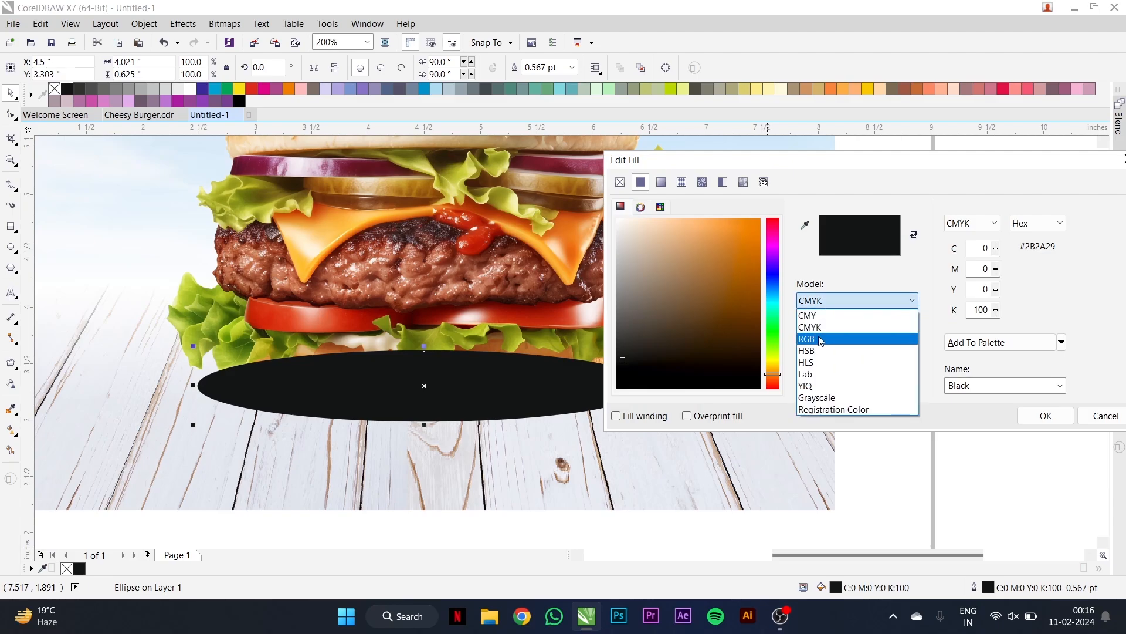
pyautogui.click(830, 334)
pyautogui.press('Return')
# - Apply an elliptical fountain transparency to the black ellipse so that it fades from its centre outward
pyautogui.click(17, 383)
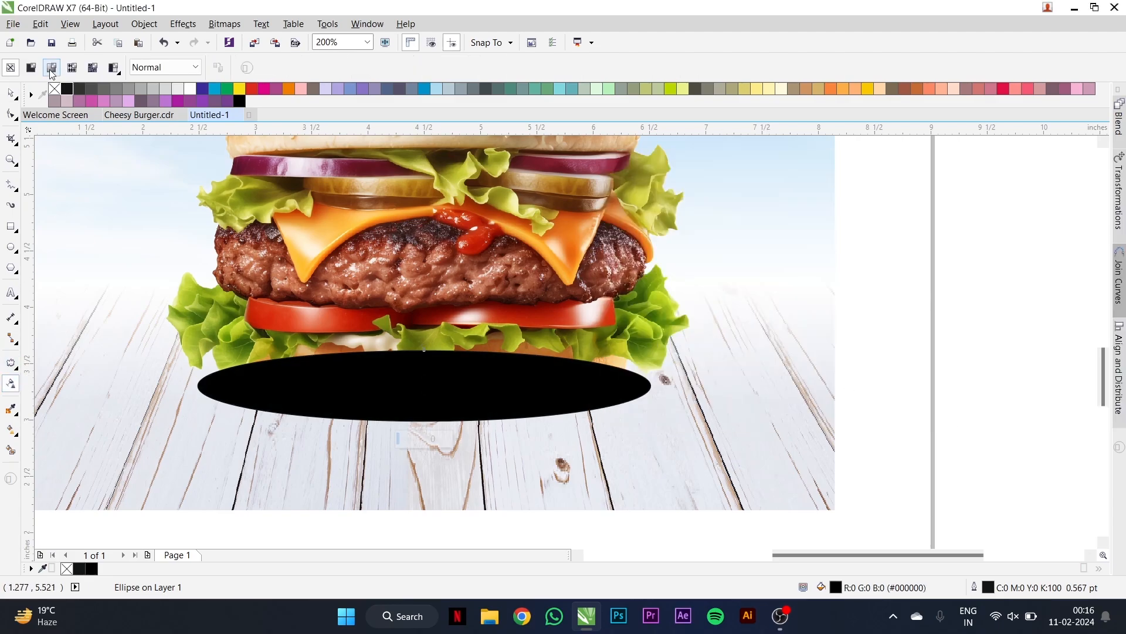
pyautogui.click(52, 68)
pyautogui.click(282, 68)
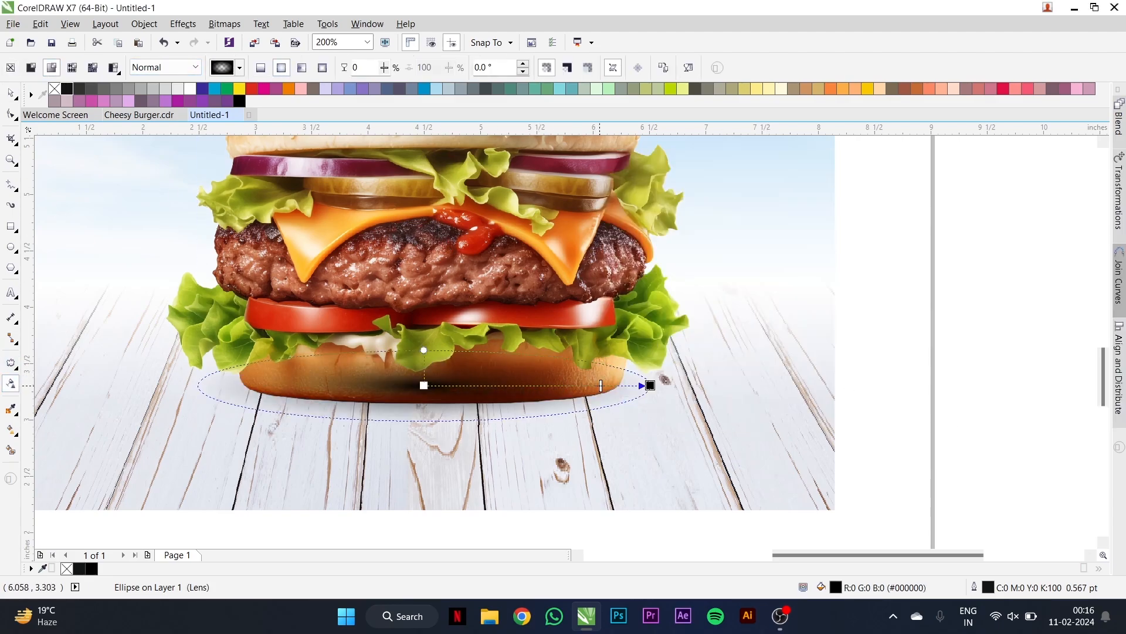
pyautogui.click(649, 385)
pyautogui.press('space')
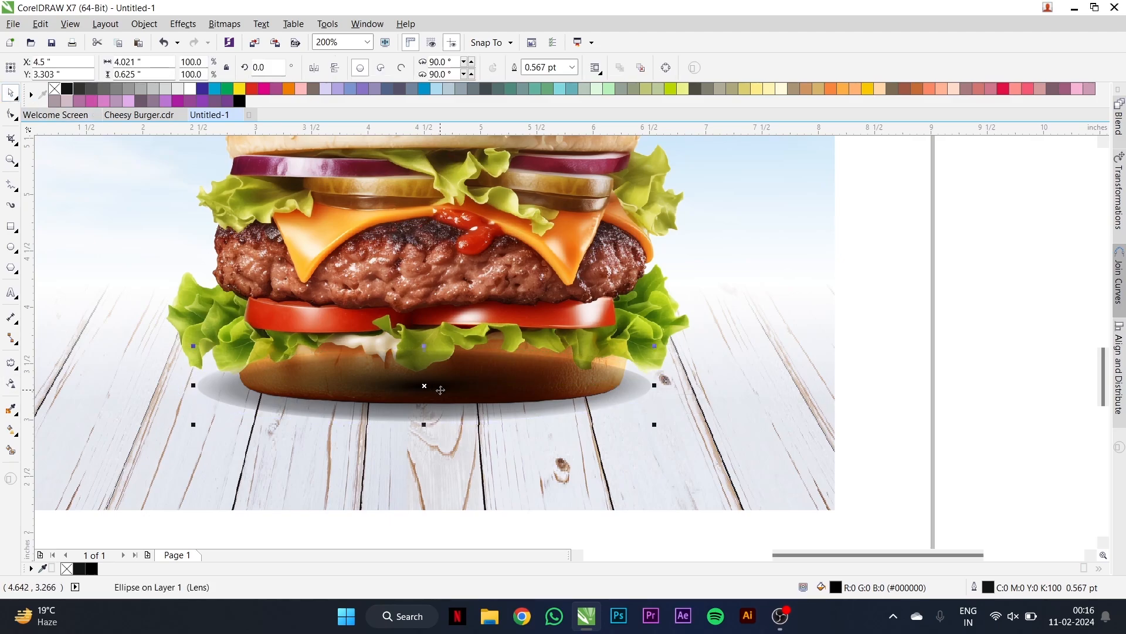
# - Place the shadow ellipse behind the burger's base and reshape it to about 4.28 by 0.40 inches
pyautogui.click(504, 321)
pyautogui.click(423, 441)
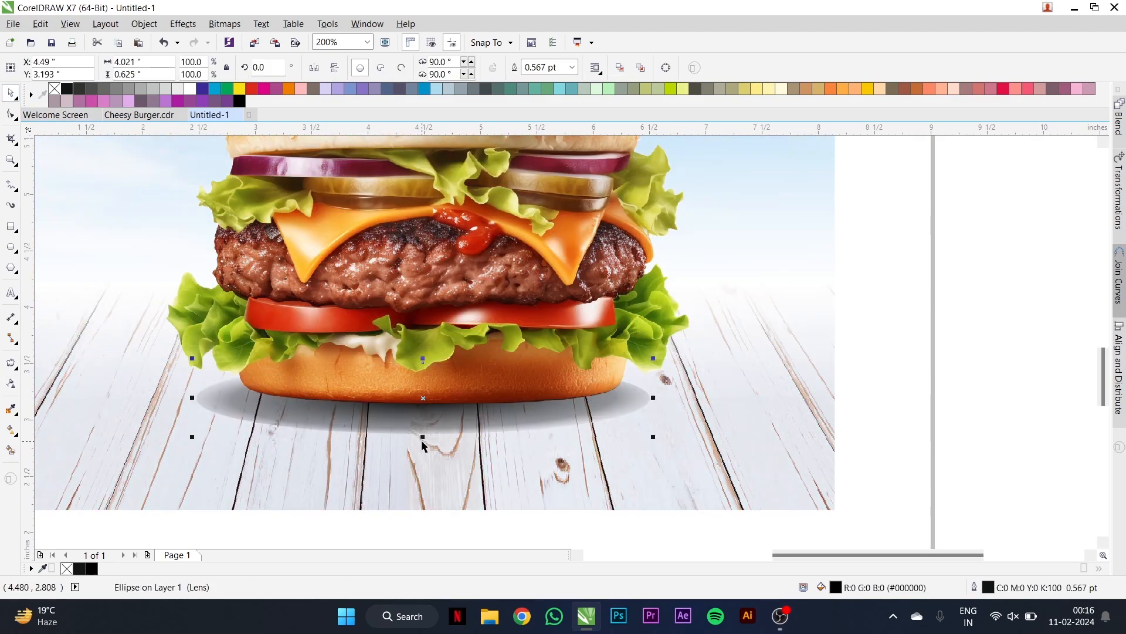
pyautogui.moveTo(435, 422); pyautogui.dragTo(435, 421)
pyautogui.moveTo(435, 410)
pyautogui.mouseDown()
pyautogui.moveTo(436, 421)
pyautogui.moveTo(425, 398)
pyautogui.mouseUp()
pyautogui.hotkey('ctrl', 'z')
pyautogui.click(526, 413)
pyautogui.hscroll(2, 553, 406)
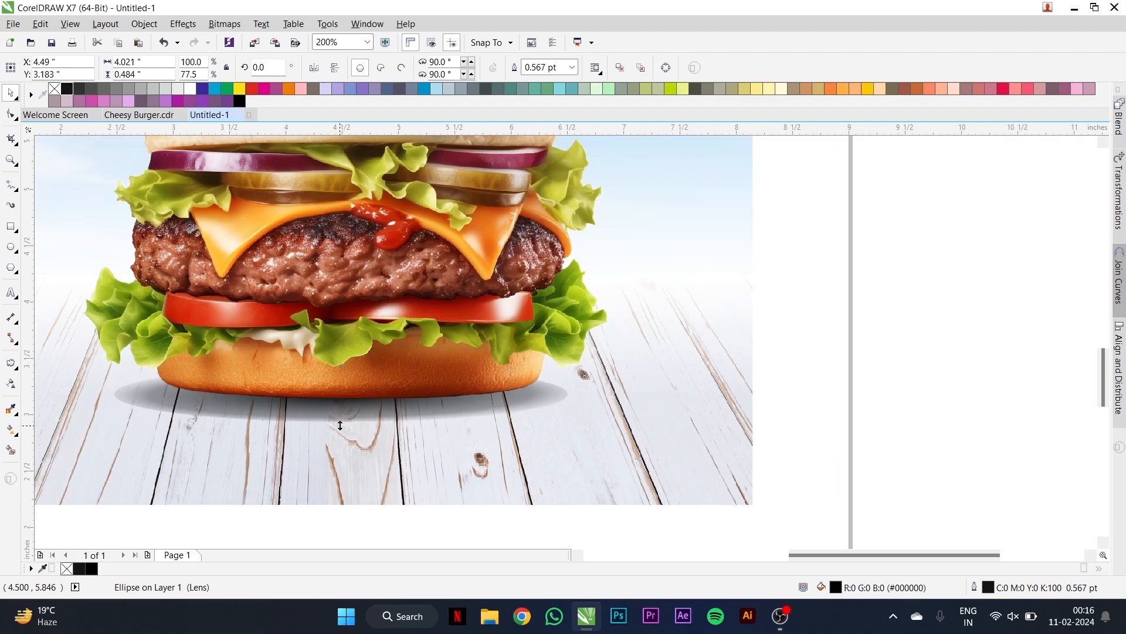
pyautogui.moveTo(340, 425); pyautogui.dragTo(341, 415)
pyautogui.scroll(-2, 381, 394)
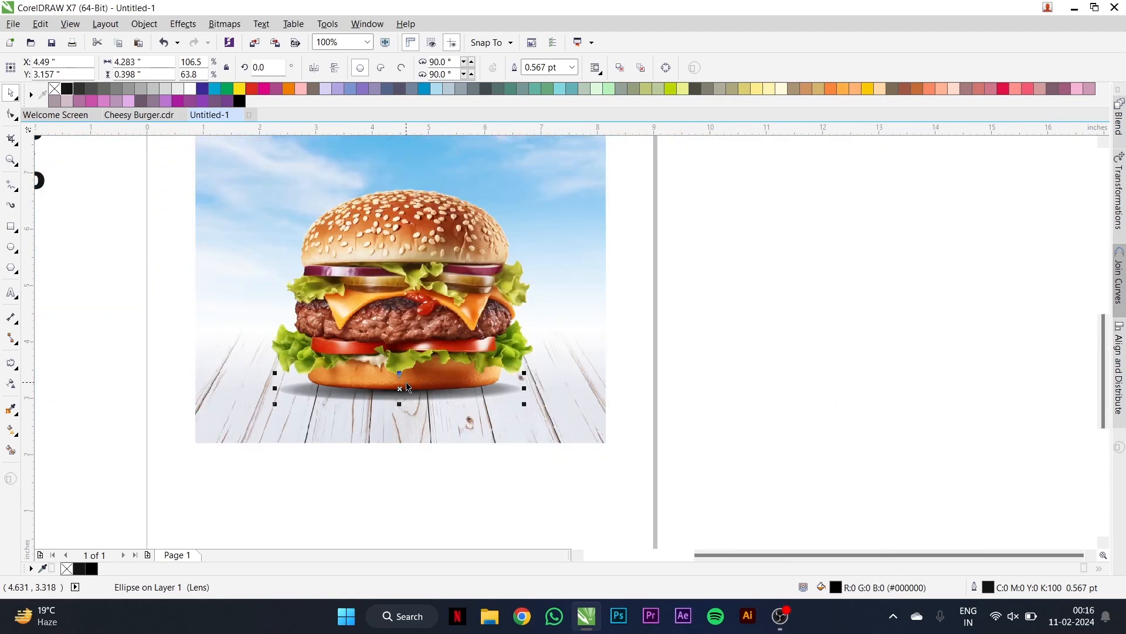
# - Nudge the shadow ellipse up slightly against the bottom of the bun and deselect it
pyautogui.scroll(2, 400, 389)
pyautogui.moveTo(396, 387); pyautogui.dragTo(396, 383)
pyautogui.scroll(-2, 424, 400)
pyautogui.press('Escape')
pyautogui.scroll(-1, 470, 395)
pyautogui.scroll(1, 435, 317)
pyautogui.scroll(-1, 434, 294)
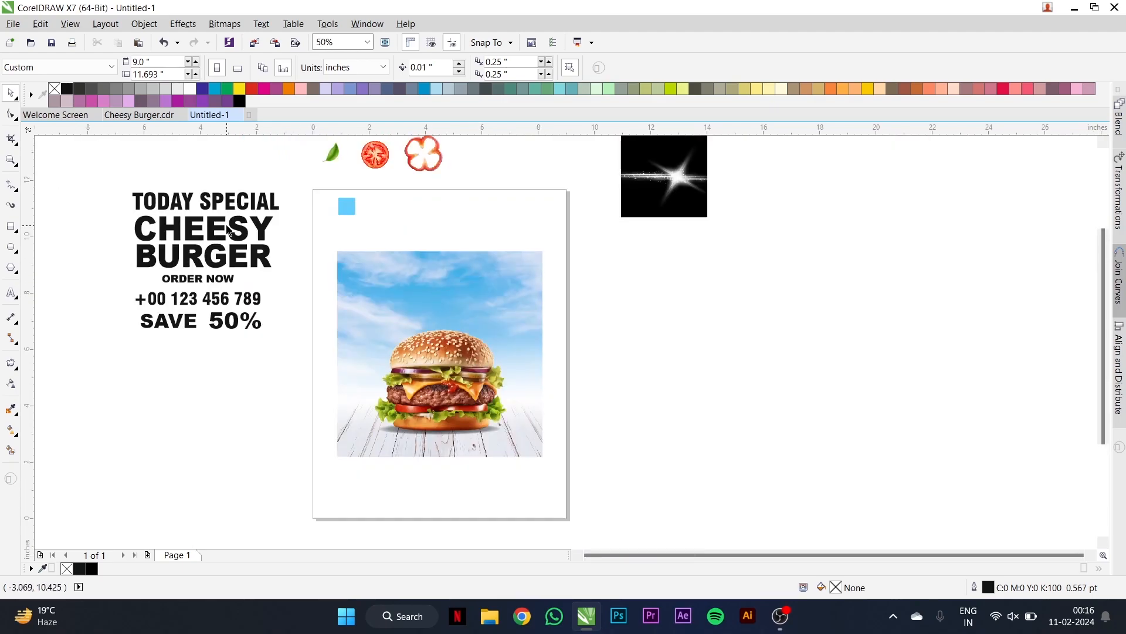
# - Move the CHEESY and BURGER text lines above the burger on the sky and color them white
pyautogui.click(247, 232)
pyautogui.keyDown('shift'); pyautogui.click(235, 258); pyautogui.keyUp('shift')
pyautogui.moveTo(236, 254); pyautogui.dragTo(467, 315)
pyautogui.click(194, 96)
pyautogui.scroll(1, 437, 322)
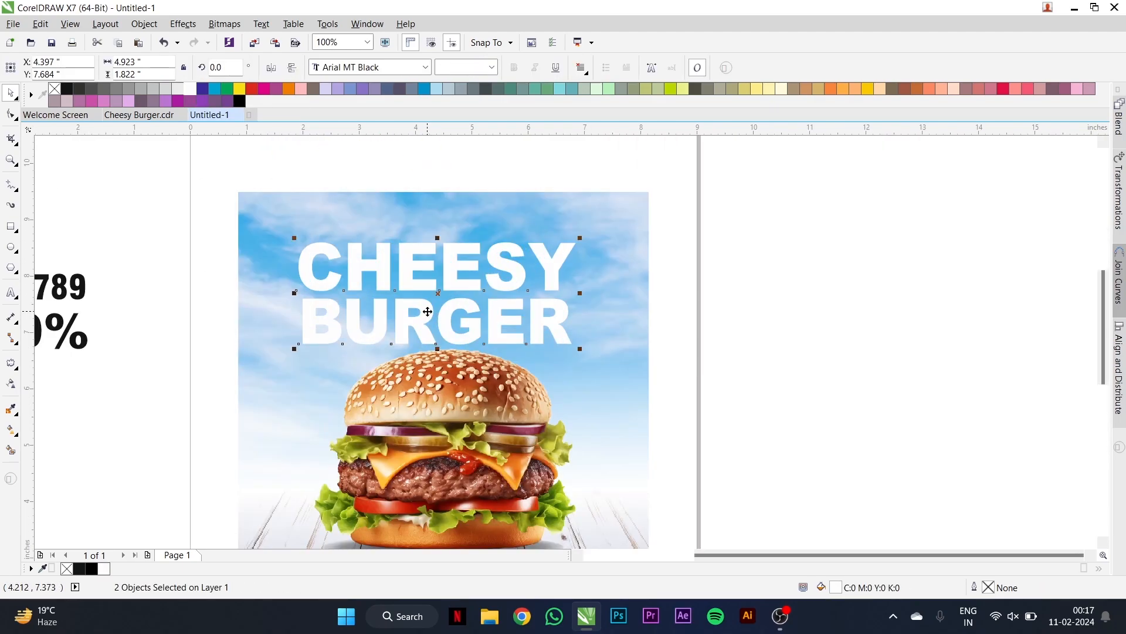
# - Group the CHEESY BURGER lines and position the title centred on the background, just touching the top of the burger
pyautogui.hotkey('ctrl', 'g')
pyautogui.keyDown('shift'); pyautogui.click(616, 321); pyautogui.keyUp('shift')
pyautogui.press('c')
pyautogui.click(705, 318)
pyautogui.scroll(-1, 375, 328)
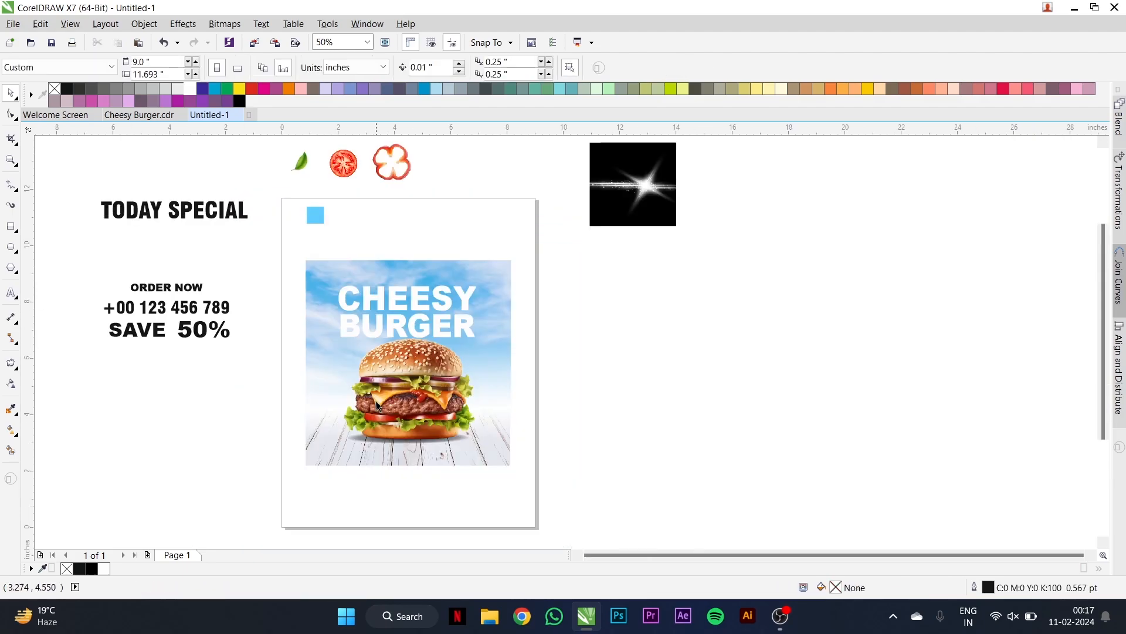
pyautogui.scroll(1, 423, 305)
pyautogui.moveTo(422, 305); pyautogui.dragTo(425, 319)
pyautogui.scroll(-1, 436, 320)
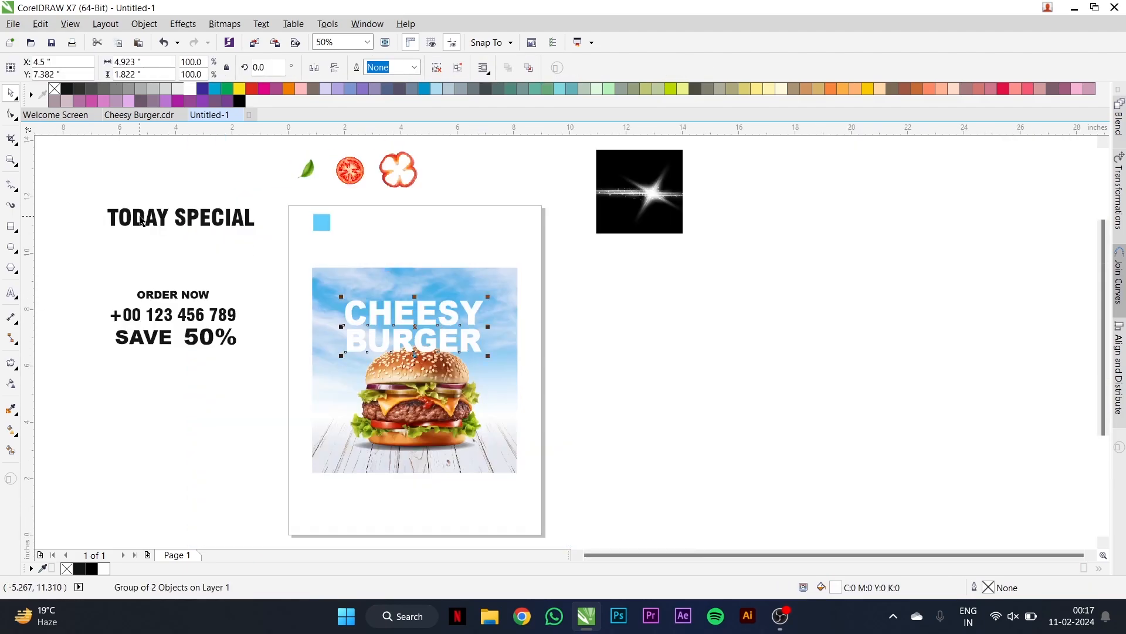
# - Set the TODAY SPECIAL text in the Corinthia font and change its case to title case
pyautogui.click(146, 223)
pyautogui.click(425, 68)
pyautogui.click(398, 111)
pyautogui.doubleClick(172, 229)
pyautogui.hotkey('ctrl', 'a')
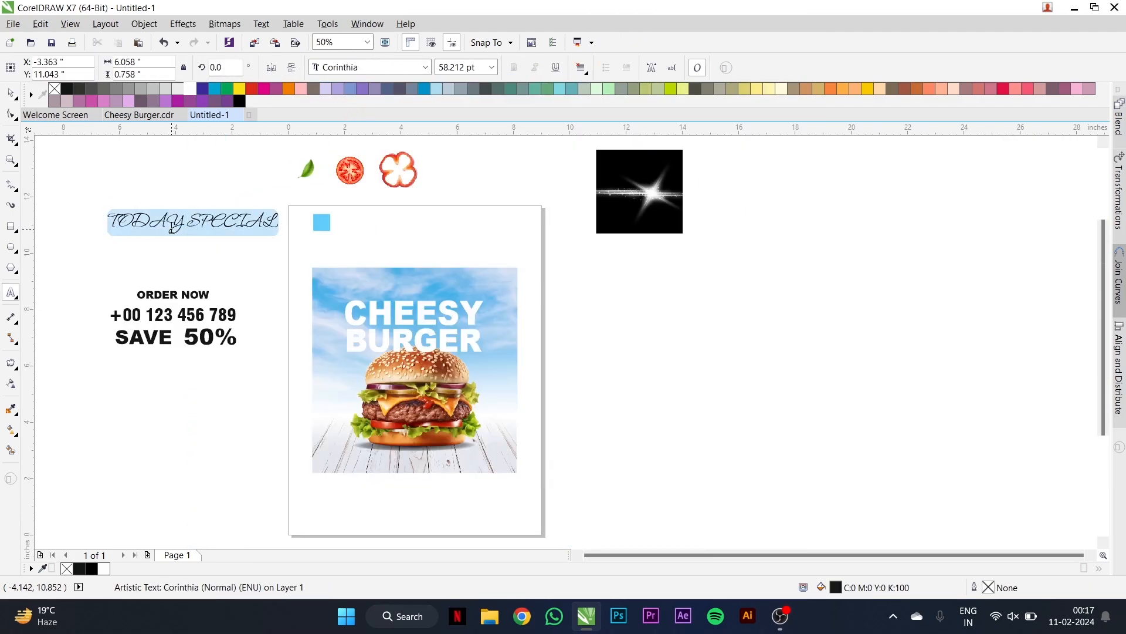
pyautogui.rightClick(171, 229)
pyautogui.moveTo(322, 368)
pyautogui.click(360, 410)
# - Place the Today Special text over the top of the CHEESY title, scaled down and centred on it
pyautogui.hotkey('ctrl', 'space')
pyautogui.moveTo(174, 224); pyautogui.dragTo(489, 312)
pyautogui.scroll(2, 441, 297)
pyautogui.moveTo(523, 357); pyautogui.dragTo(489, 329)
pyautogui.keyDown('shift'); pyautogui.click(558, 350); pyautogui.keyUp('shift')
pyautogui.scroll(-2, 558, 329)
pyautogui.scroll(1, 489, 337)
pyautogui.click(486, 378)
pyautogui.moveTo(486, 379); pyautogui.dragTo(486, 371)
pyautogui.hotkey('ctrl', 'z')
# - Enlarge the burger and its shadow together to about 5.36 by 4.28 inches and adjust their vertical position
pyautogui.scroll(-1, 550, 336)
pyautogui.moveTo(653, 332); pyautogui.dragTo(427, 461)
pyautogui.scroll(1, 427, 461)
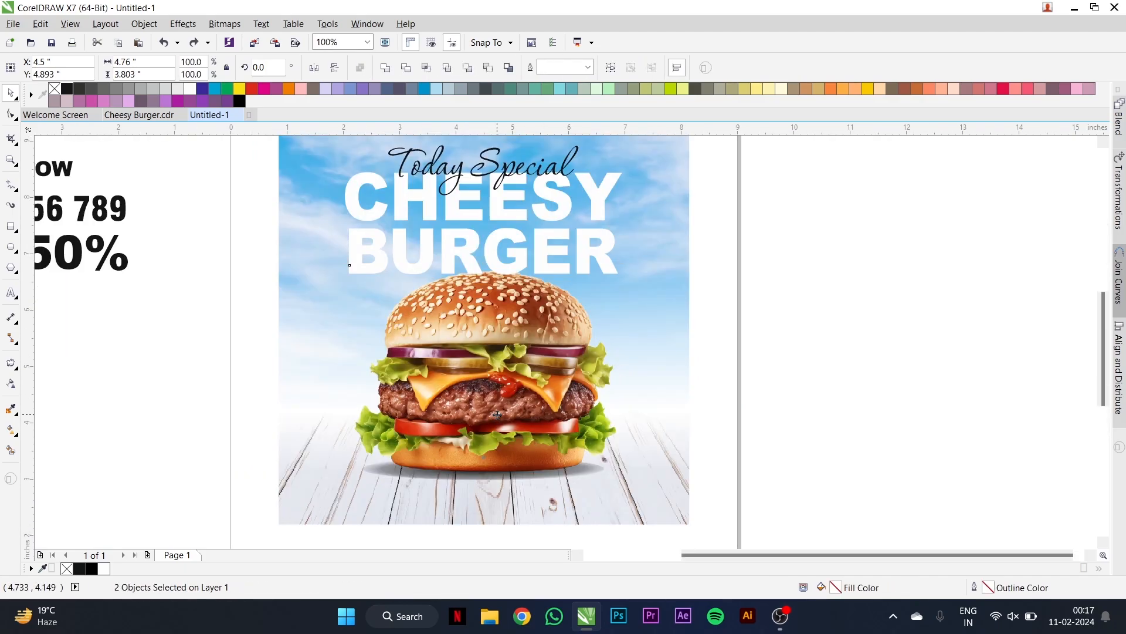
pyautogui.moveTo(588, 482); pyautogui.dragTo(639, 492)
pyautogui.moveTo(527, 417); pyautogui.dragTo(526, 420)
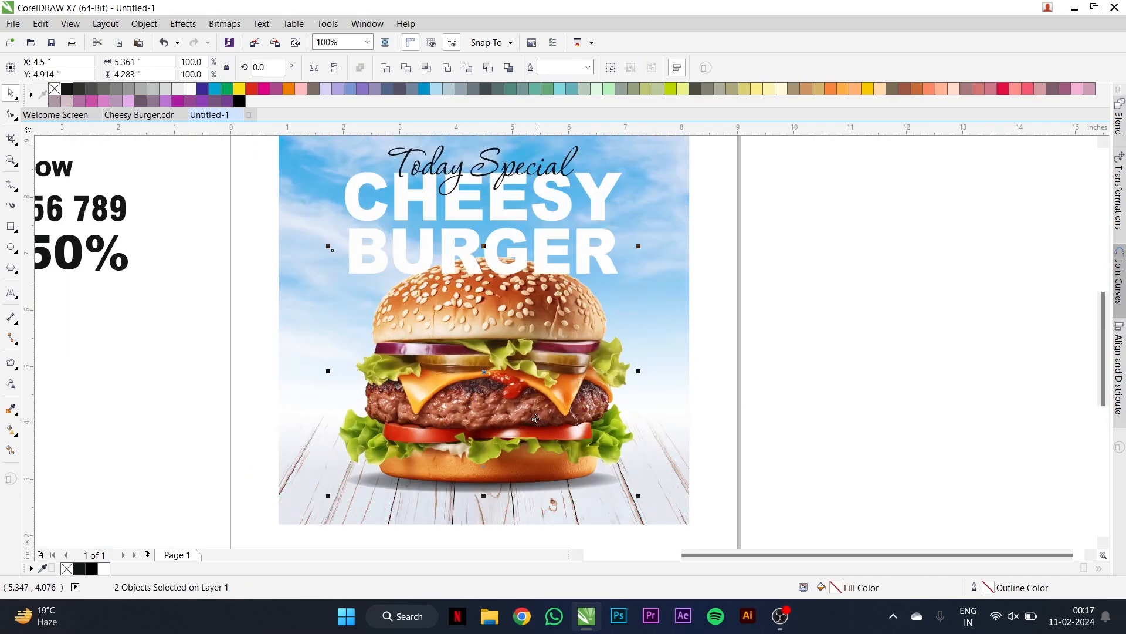
# - Enlarge the Today Special and CHEESY BURGER texts together to about 5.28 by 2.46 inches
pyautogui.moveTo(540, 235); pyautogui.dragTo(579, 314)
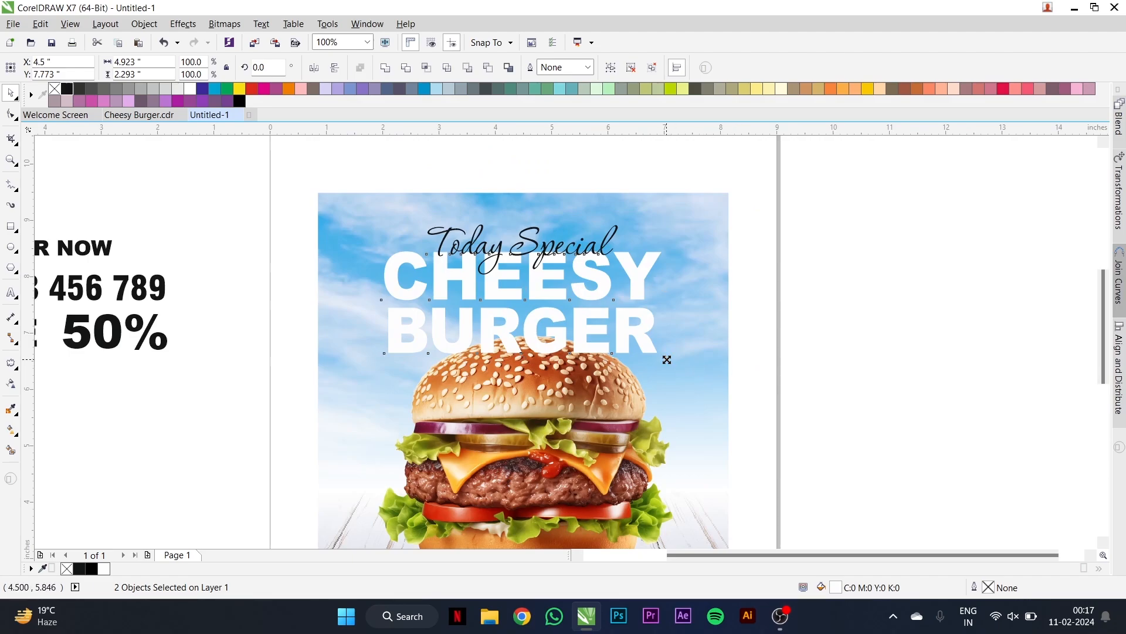
pyautogui.moveTo(667, 360); pyautogui.dragTo(681, 364)
pyautogui.scroll(-1, 529, 381)
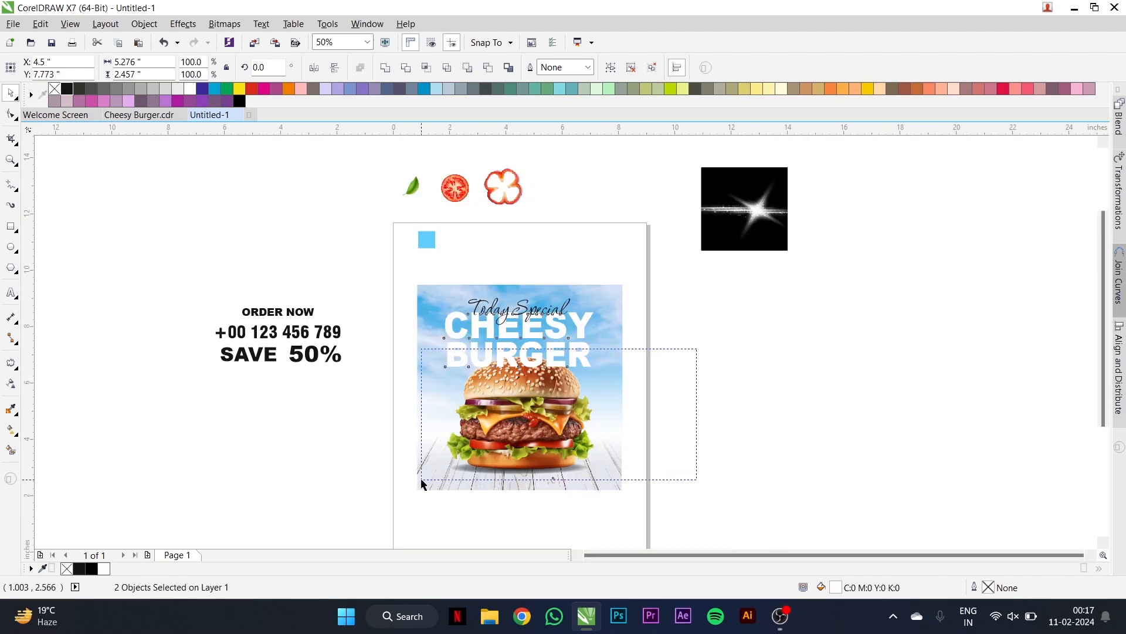
# - Bring the burger and its shadow in front of the CHEESY BURGER title
pyautogui.hotkey('shift', 'pageup')
pyautogui.click(727, 364)
pyautogui.moveTo(669, 275); pyautogui.dragTo(414, 378)
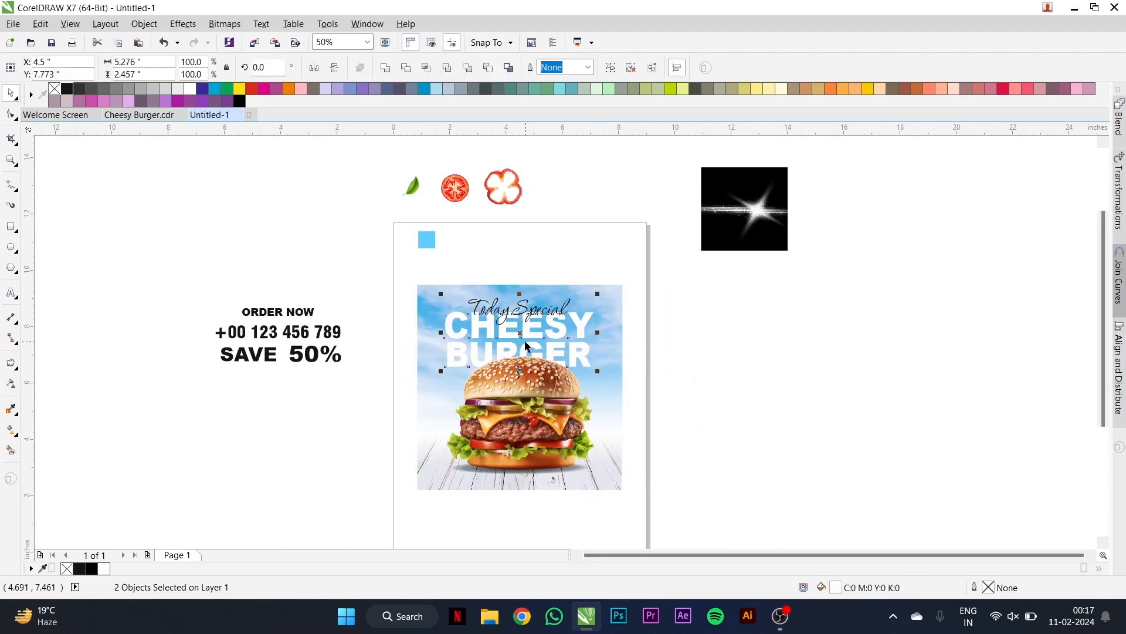
pyautogui.scroll(1, 525, 341)
pyautogui.press('Escape')
pyautogui.scroll(-1, 513, 346)
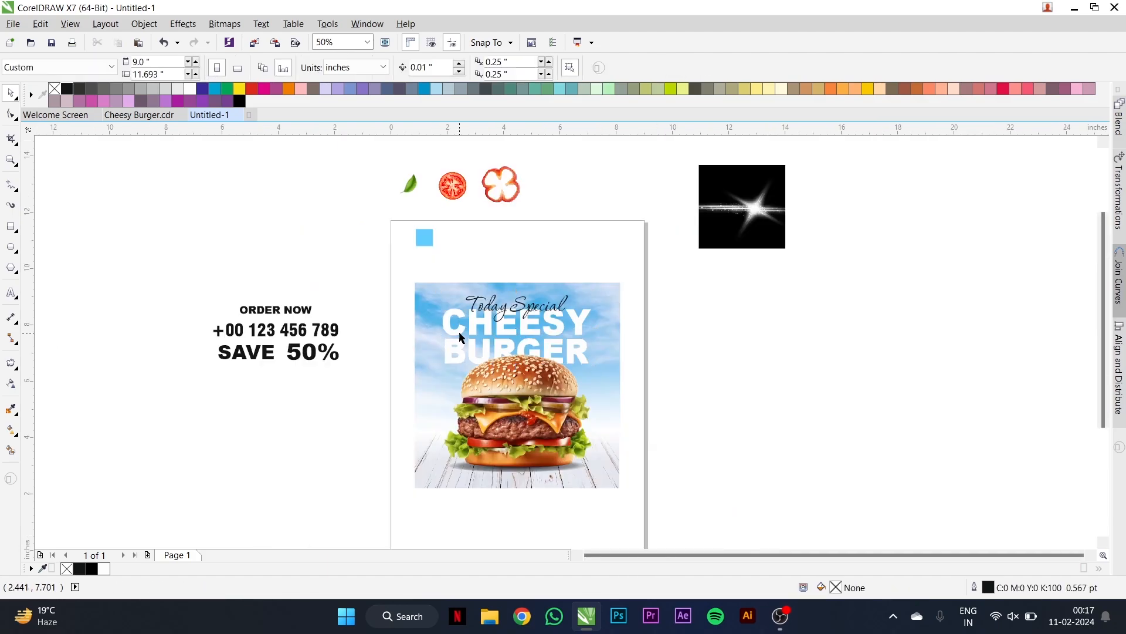
# - PowerClip the tomato slice into the square background frame and open the frame's contents for editing
pyautogui.moveTo(453, 186); pyautogui.dragTo(609, 249)
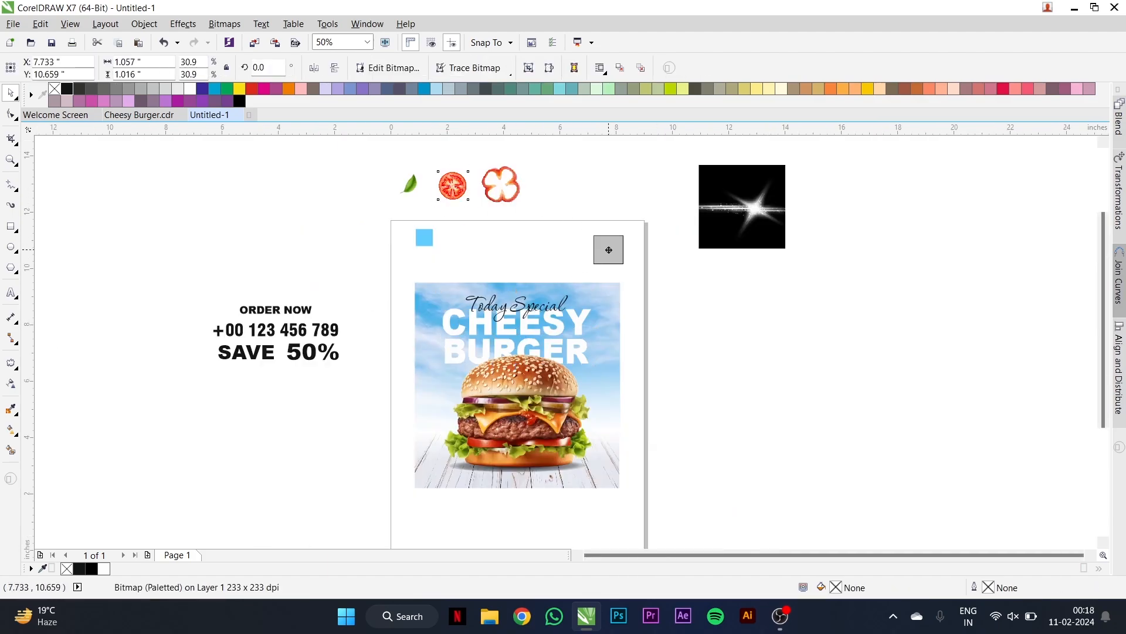
pyautogui.hotkey('alt', 'c')
pyautogui.press('w')
pyautogui.press('p')
pyautogui.click(608, 290)
pyautogui.keyDown('ctrl'); pyautogui.click(607, 291); pyautogui.keyUp('ctrl')
pyautogui.click(523, 384)
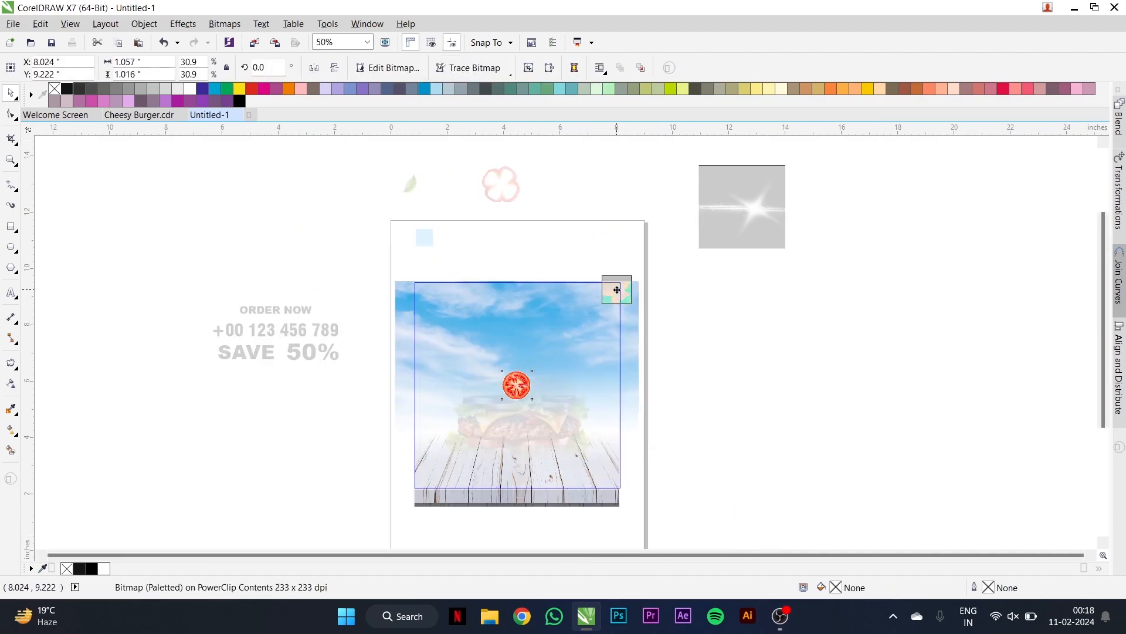
# - Move the tomato slice to the frame's upper-right corner and enlarge it to about 1.27 by 1.22 inches
pyautogui.moveTo(616, 290); pyautogui.dragTo(617, 290)
pyautogui.scroll(2, 617, 290)
pyautogui.moveTo(666, 340); pyautogui.dragTo(676, 362)
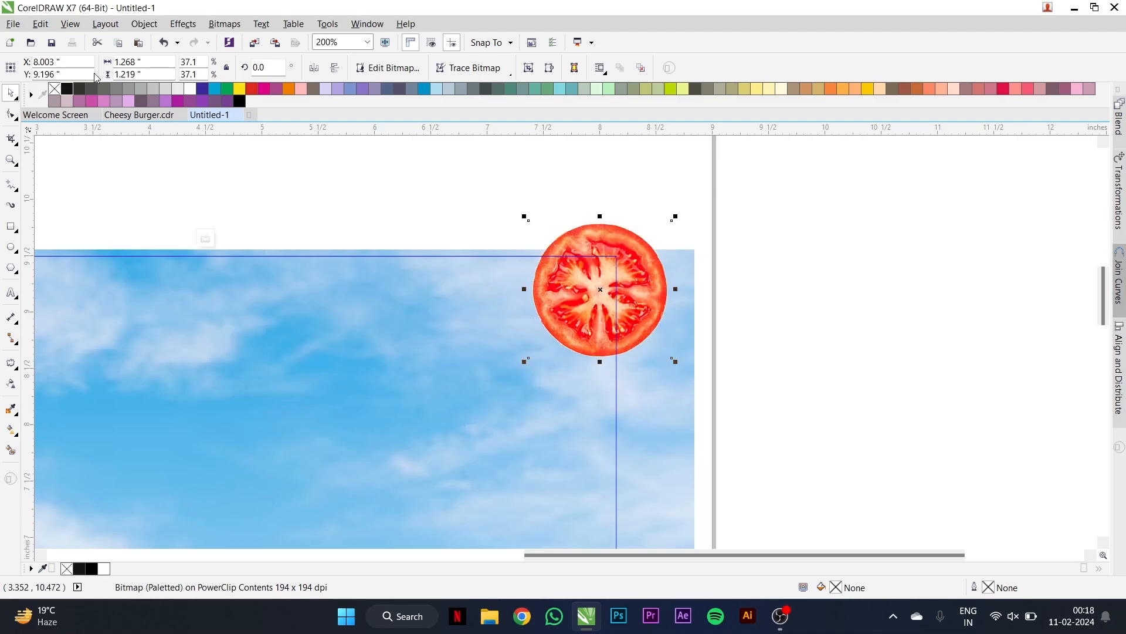
# - Convert the tomato slice to an RGB bitmap at 900 dpi with a transparent background
pyautogui.click(224, 25)
pyautogui.click(252, 41)
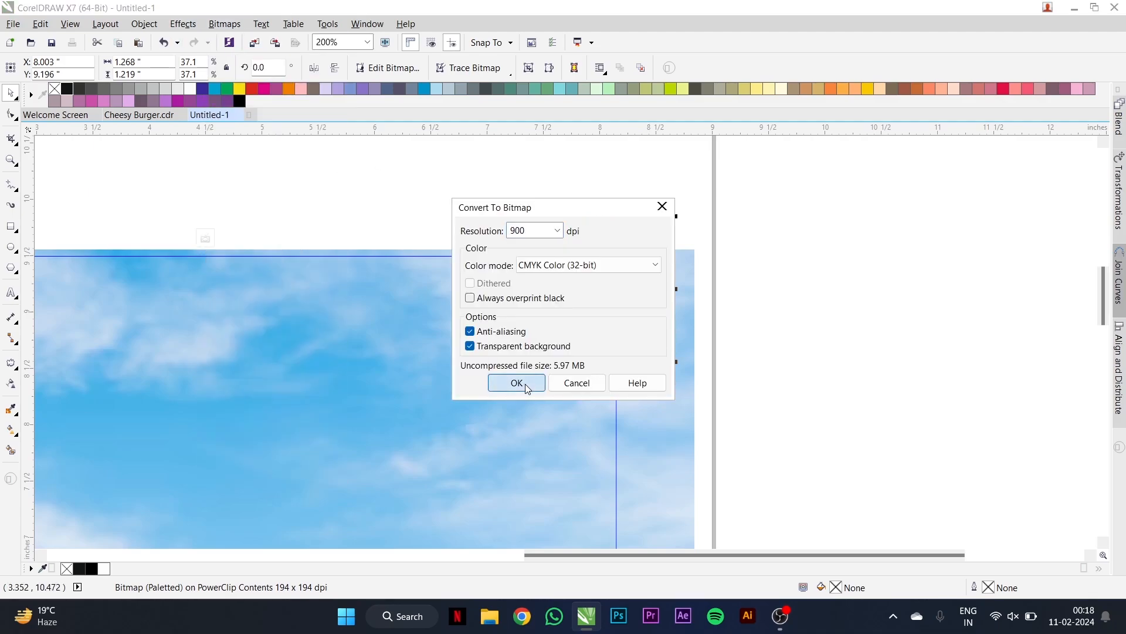
pyautogui.click(587, 265)
pyautogui.click(558, 325)
pyautogui.click(517, 383)
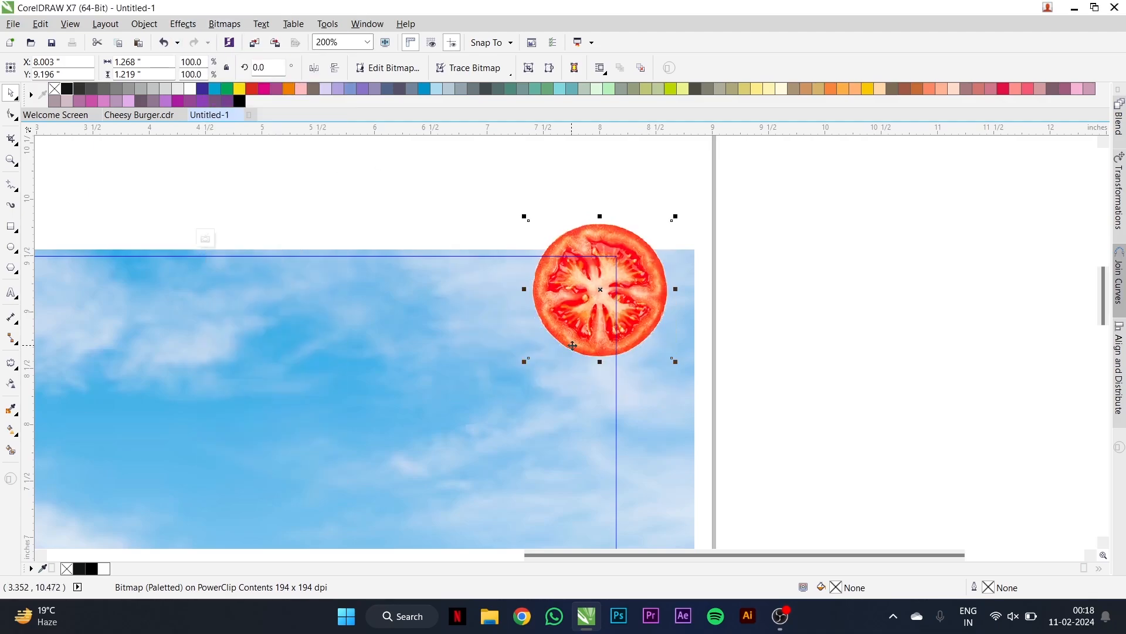
# - Try a Motion Blur with a distance of 117 pixels and direction 222 on the tomato slice
pyautogui.click(225, 24)
pyautogui.moveTo(275, 320)
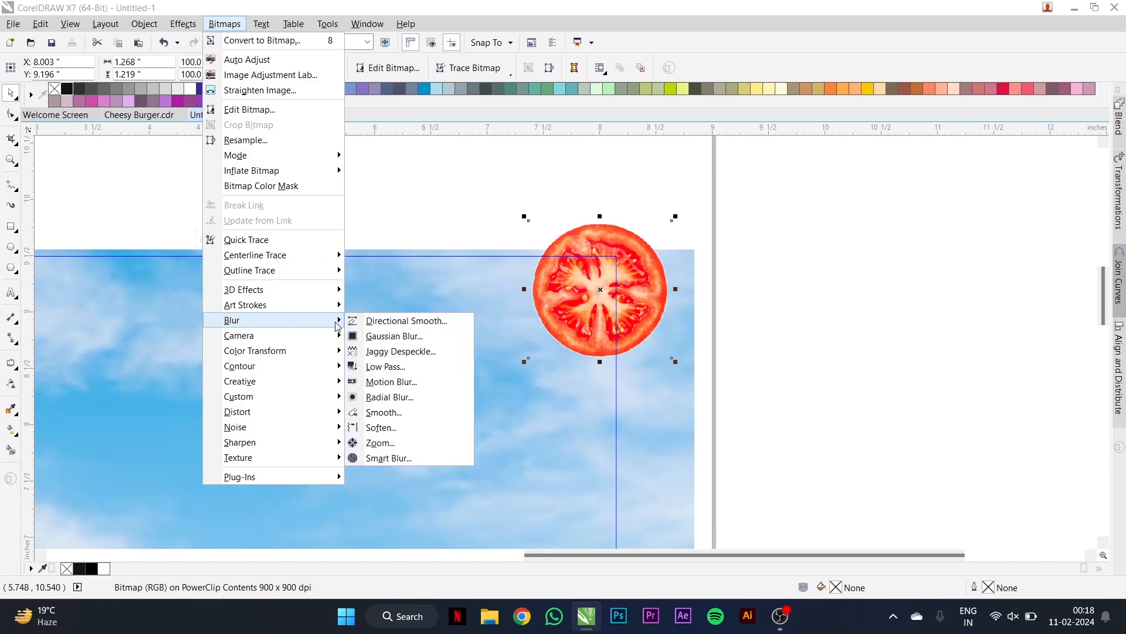
pyautogui.click(387, 381)
pyautogui.moveTo(446, 221); pyautogui.dragTo(425, 346)
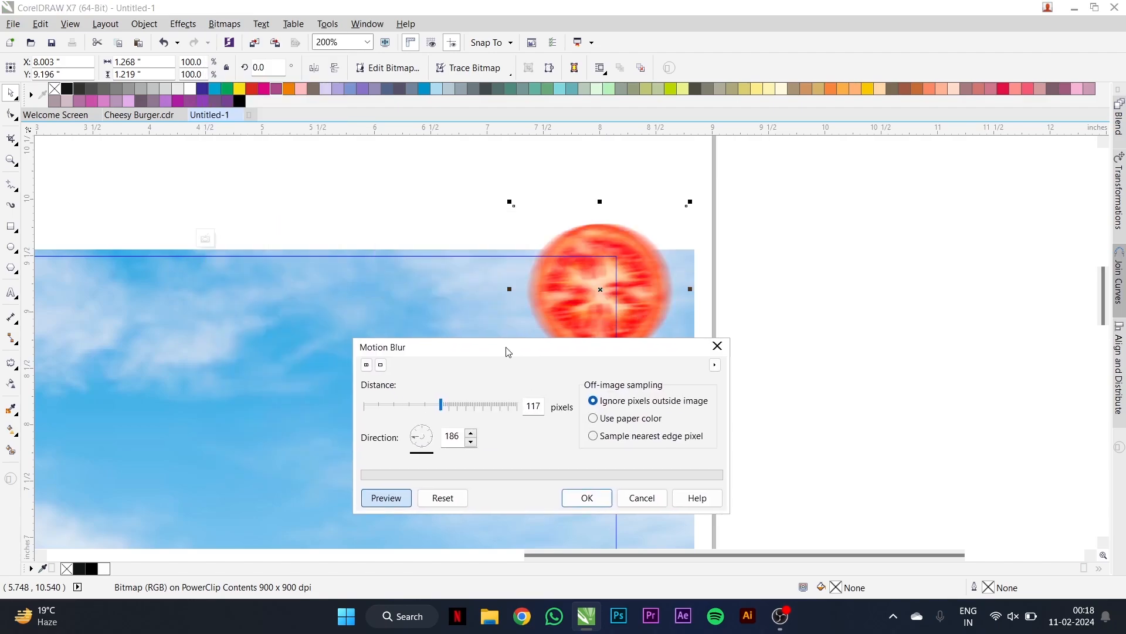
pyautogui.click(413, 450)
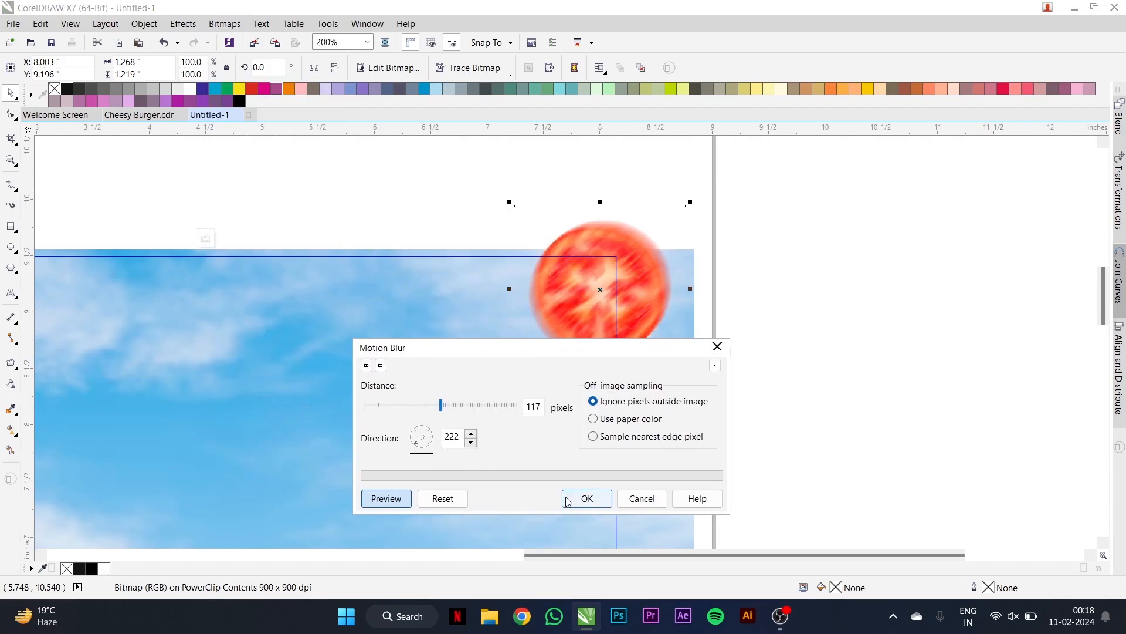
pyautogui.click(568, 500)
pyautogui.hotkey('ctrl', 'z')
# - Apply a diagonal Motion Blur to the tomato slice, ignoring pixels outside the image
pyautogui.click(225, 24)
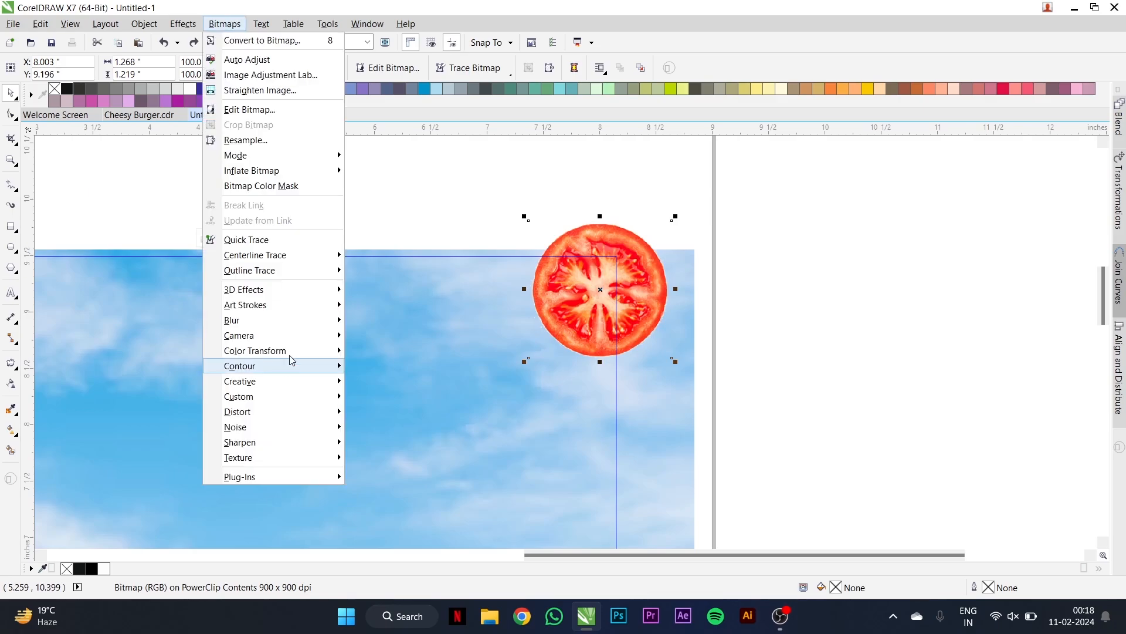
pyautogui.moveTo(281, 319)
pyautogui.click(387, 381)
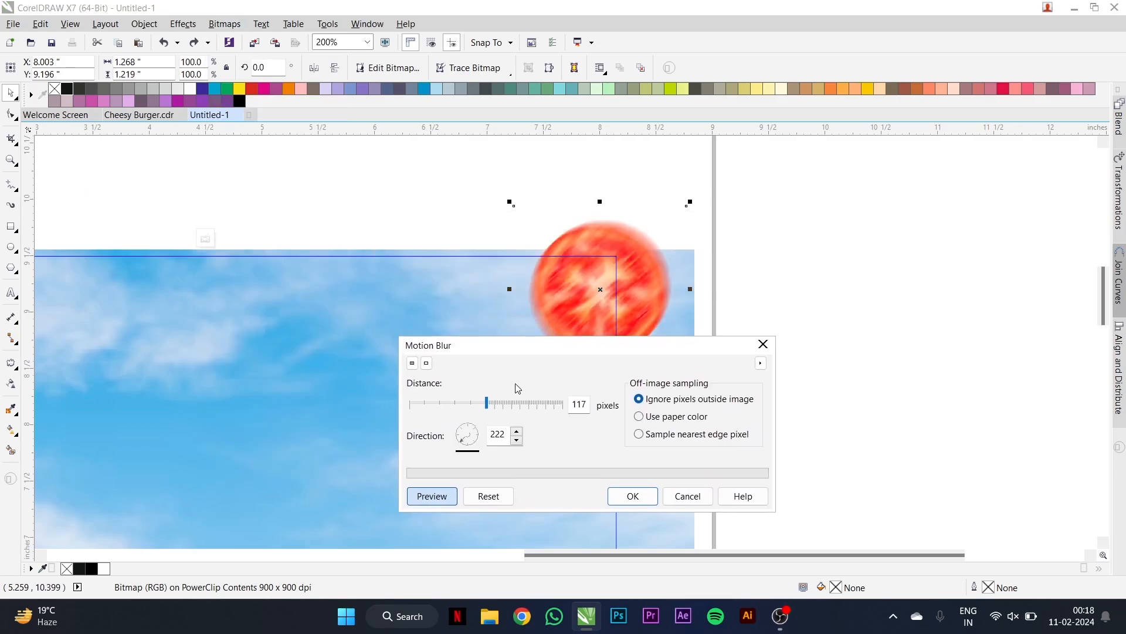
pyautogui.click(639, 508)
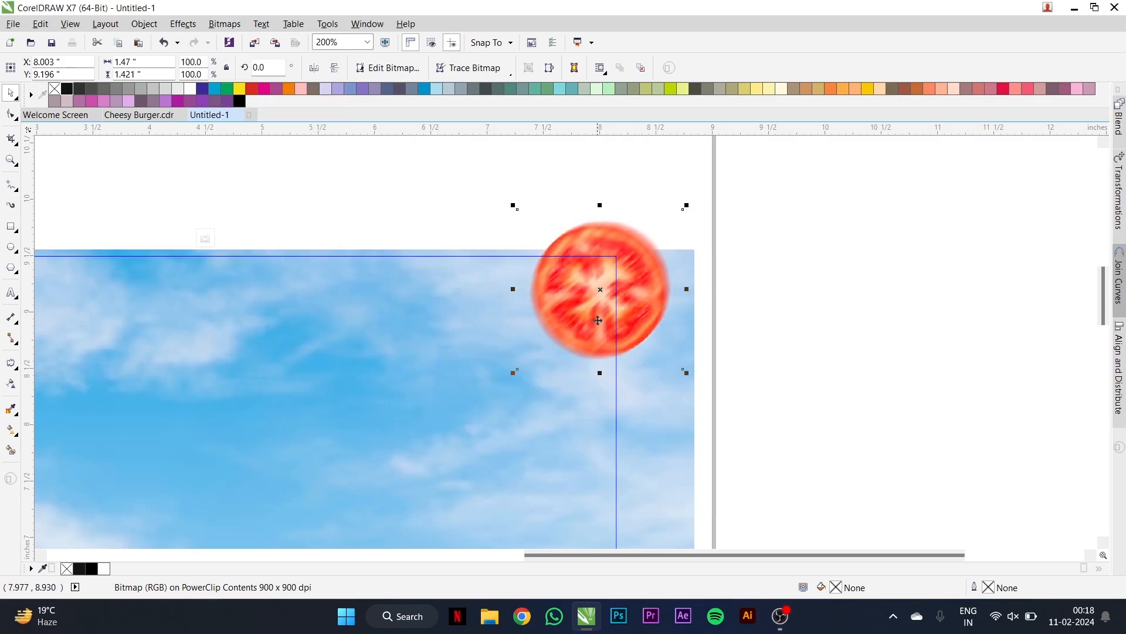
# - Place a copy of the blurred tomato slice, rotated 180 degrees, at the frame's upper-left corner and finish editing the contents
pyautogui.scroll(-1, 598, 320)
pyautogui.moveTo(598, 320); pyautogui.dragTo(212, 337)
pyautogui.rightClick(213, 338)
pyautogui.click(213, 303)
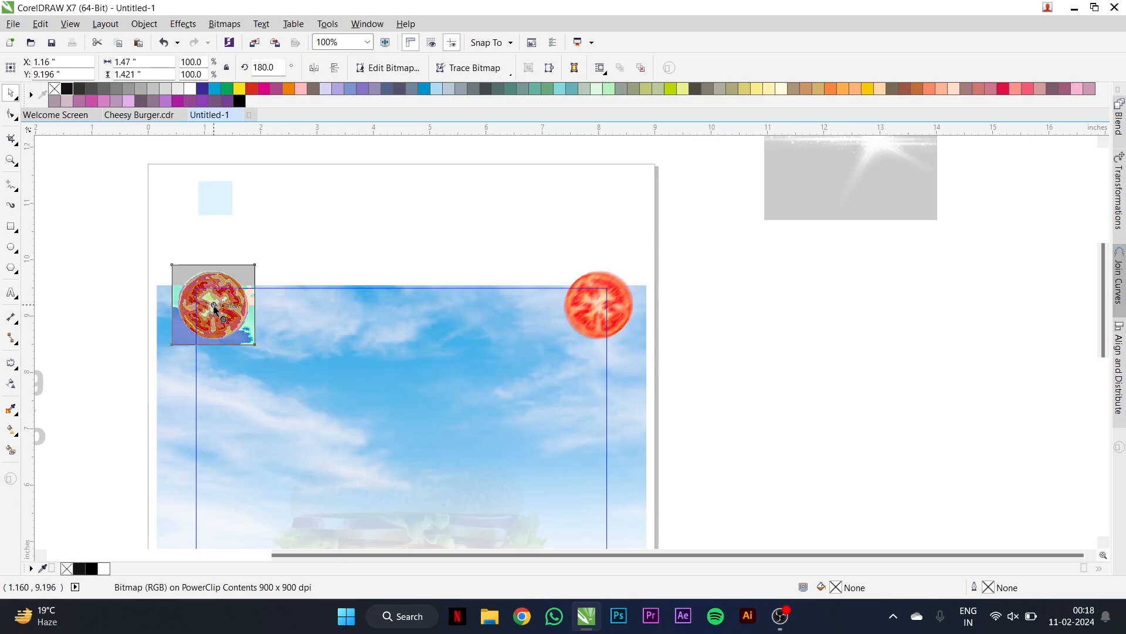
pyautogui.click(318, 237)
pyautogui.click(402, 268)
# - PowerClip the red pepper slice into the square background frame and open the frame's contents for editing
pyautogui.scroll(-1, 403, 258)
pyautogui.click(402, 158)
pyautogui.moveTo(402, 158); pyautogui.dragTo(295, 406)
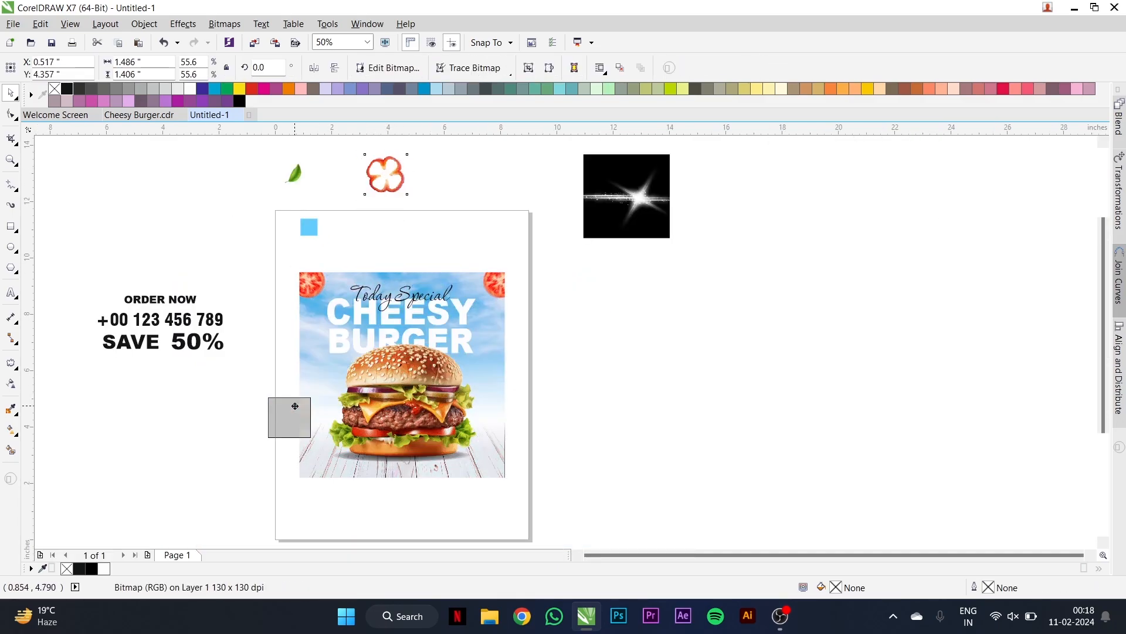
pyautogui.hotkey('alt', 'c')
pyautogui.press('w')
pyautogui.press('p')
pyautogui.click(364, 407)
pyautogui.keyDown('ctrl'); pyautogui.click(380, 412); pyautogui.keyUp('ctrl')
pyautogui.click(409, 380)
pyautogui.scroll(1, 409, 380)
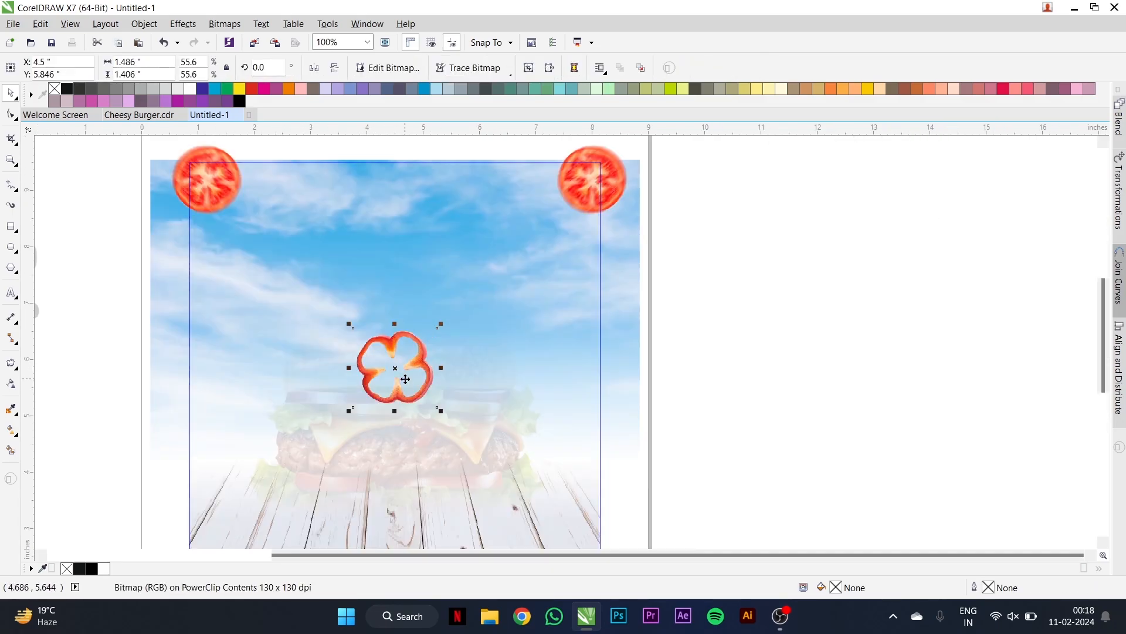
# - Move the pepper slice to the frame's left edge, level with the burger patty
pyautogui.moveTo(405, 382); pyautogui.dragTo(206, 492)
pyautogui.scroll(-1, 280, 417)
pyautogui.scroll(1, 280, 433)
pyautogui.moveTo(341, 381); pyautogui.dragTo(338, 333)
# - Convert the pepper slice to a 24-bit RGB bitmap at 900 dpi with anti-aliasing and a transparent background
pyautogui.click(238, 30)
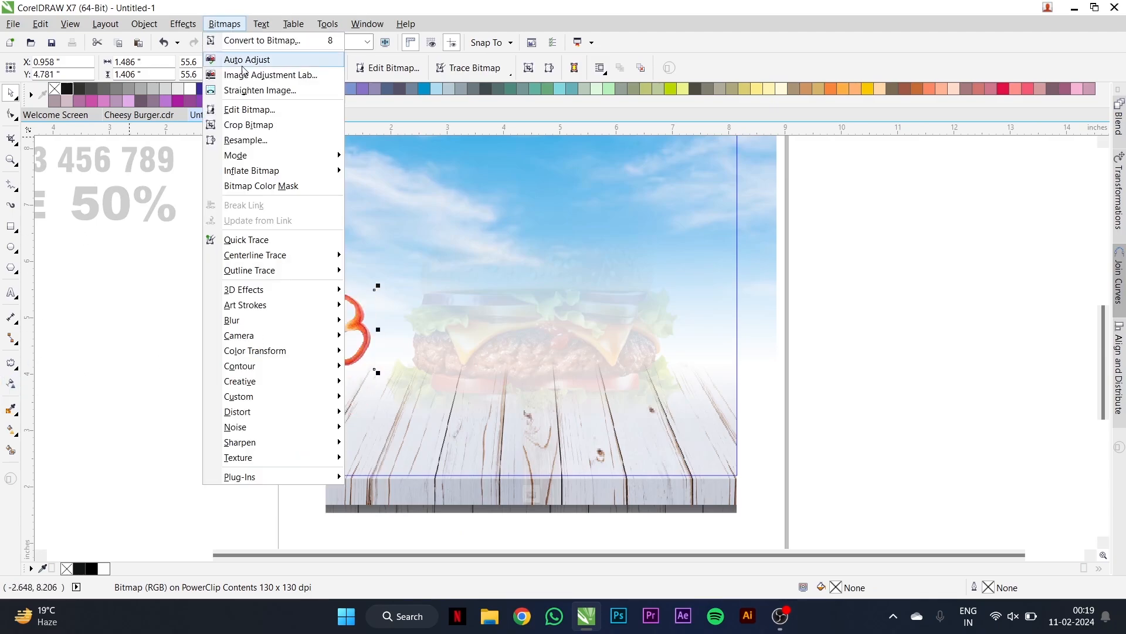
pyautogui.click(252, 40)
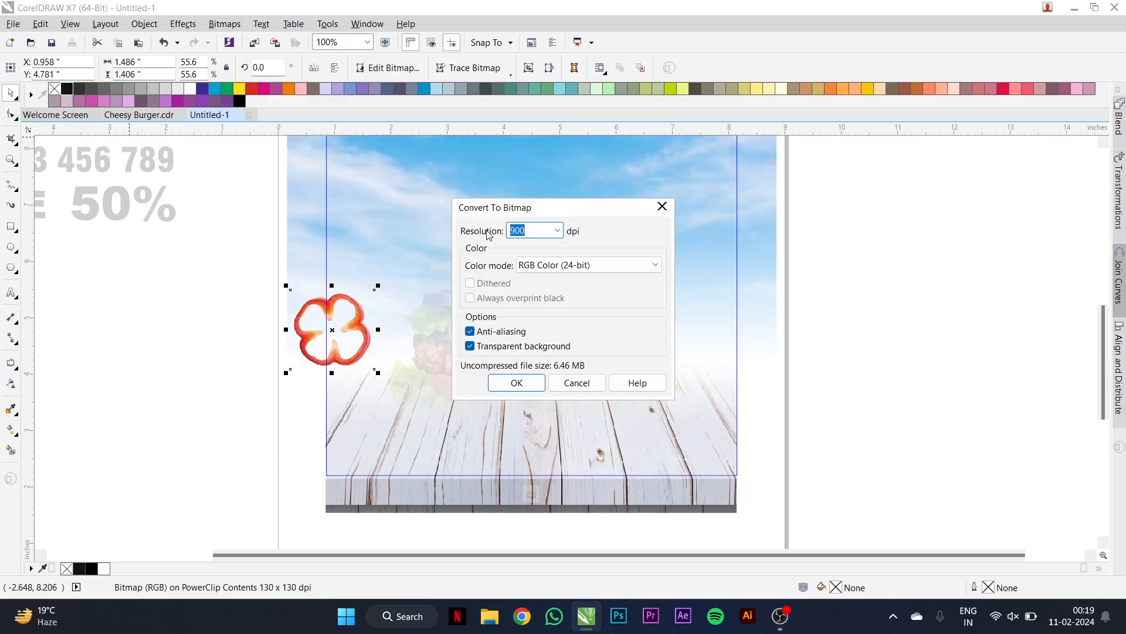
pyautogui.click(516, 383)
# - Apply a Motion Blur with a distance of about 97 pixels and direction 0 to the pepper slice
pyautogui.click(183, 23)
pyautogui.moveTo(225, 23)
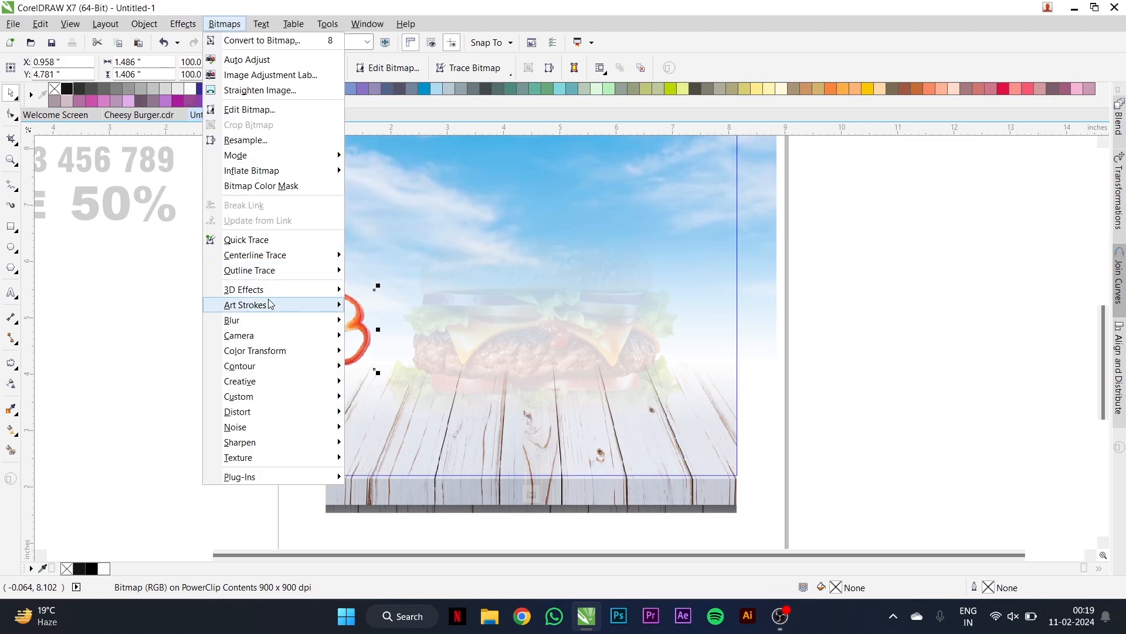
pyautogui.moveTo(276, 320)
pyautogui.click(383, 382)
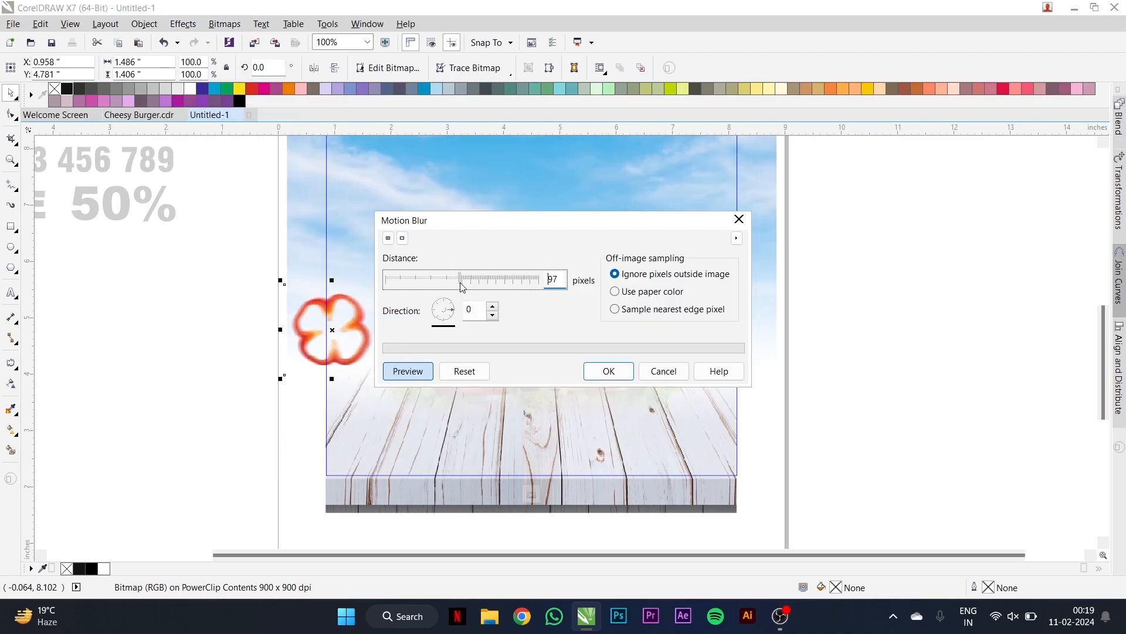
pyautogui.click(609, 370)
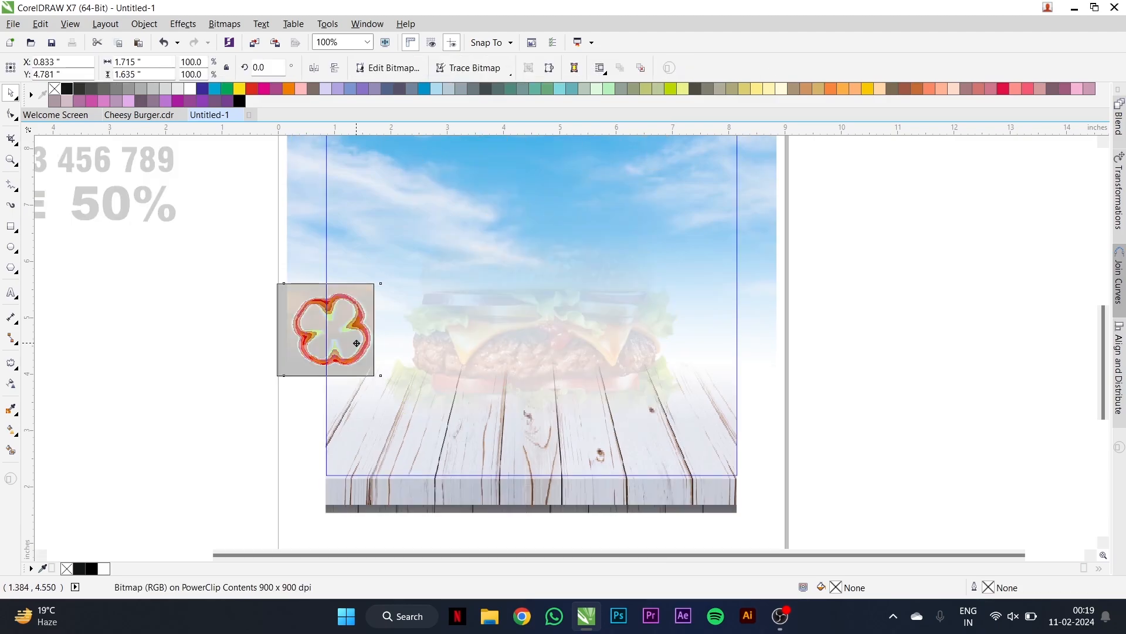
# - Draw a horizontal line about 0.745 inches long on the empty area beside the page
pyautogui.click(15, 190)
pyautogui.scroll(1, 690, 274)
pyautogui.click(662, 278)
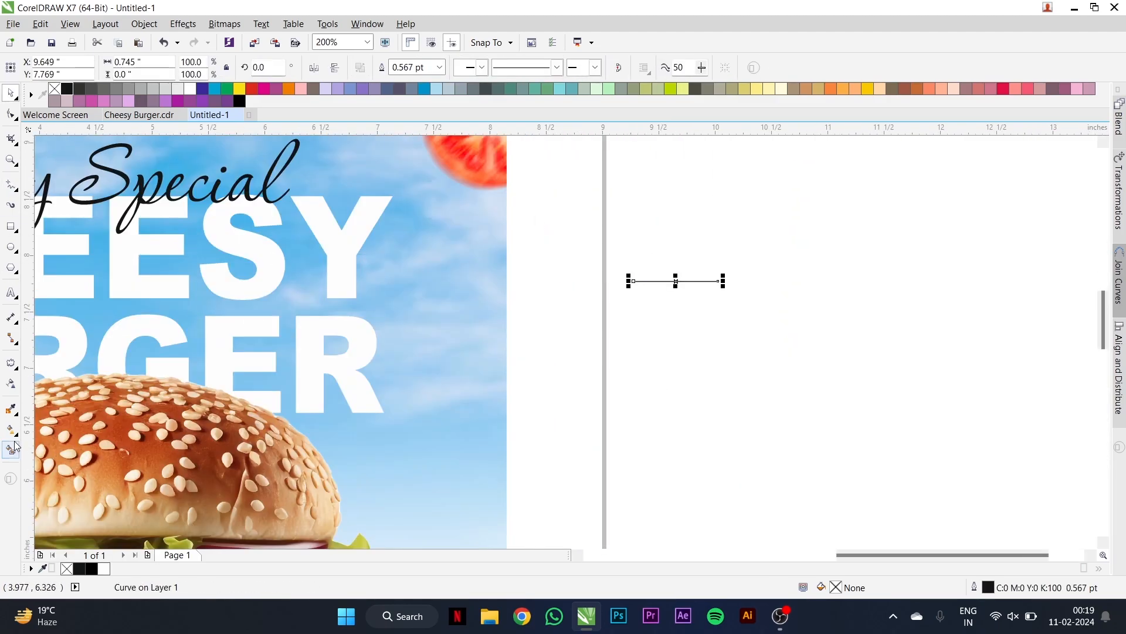
# - Apply a smooth zipper distortion with an amplitude of 50 to the horizontal line
pyautogui.click(10, 363)
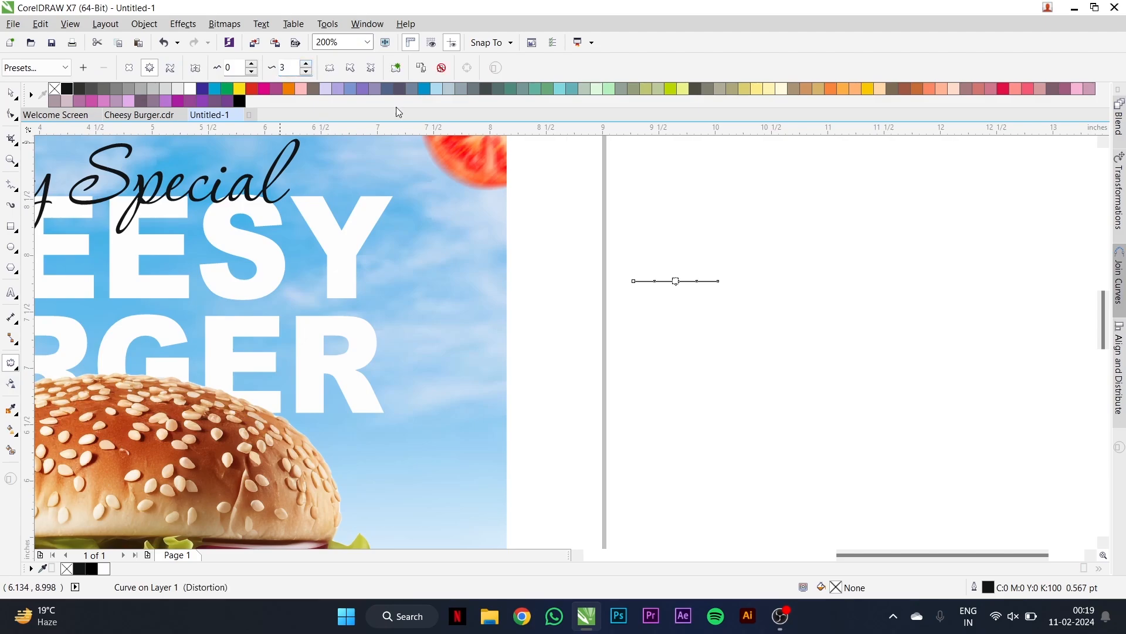
pyautogui.scroll(2, 689, 274)
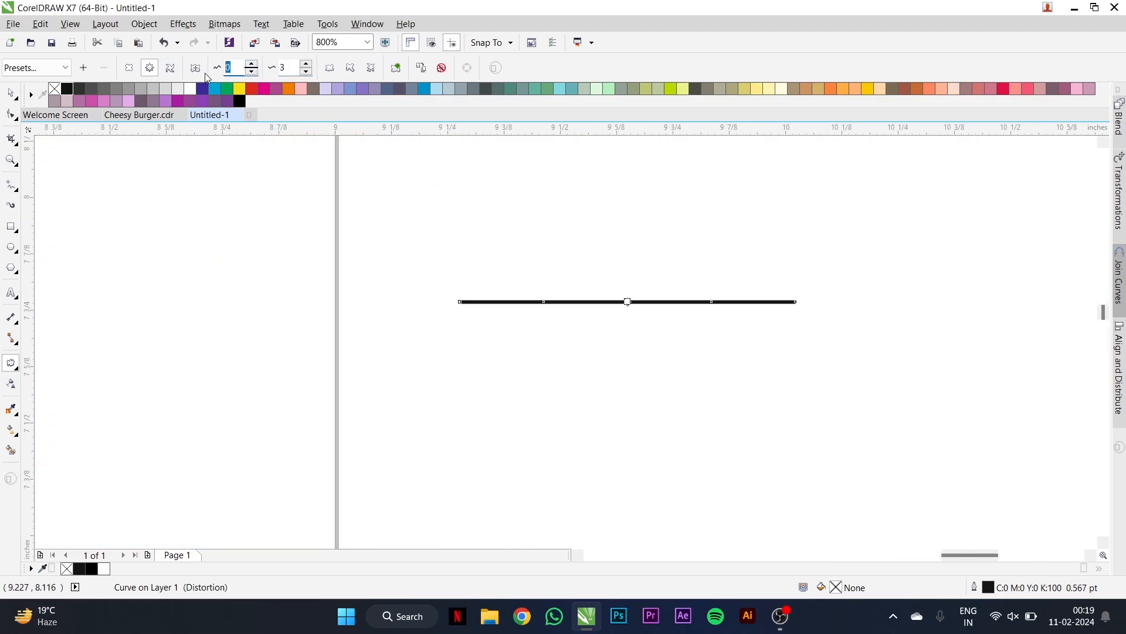
pyautogui.write('50')
pyautogui.press('Return')
pyautogui.click(350, 68)
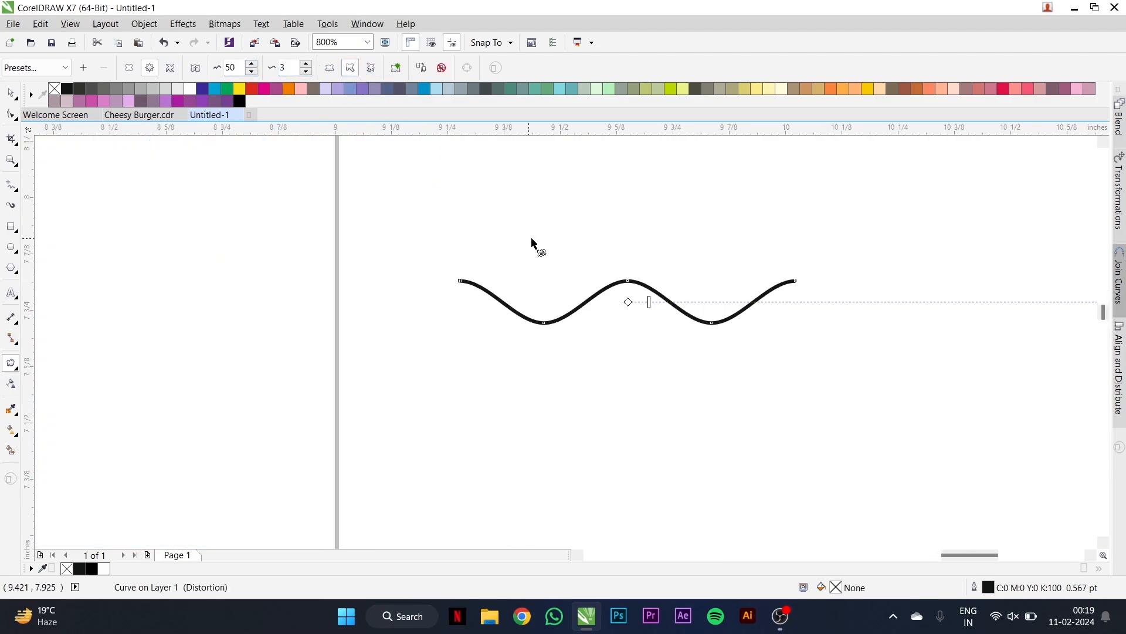
# - Set the zipper distortion's frequency to 6 for more waves along the line
pyautogui.click(305, 65)
pyautogui.click(306, 65)
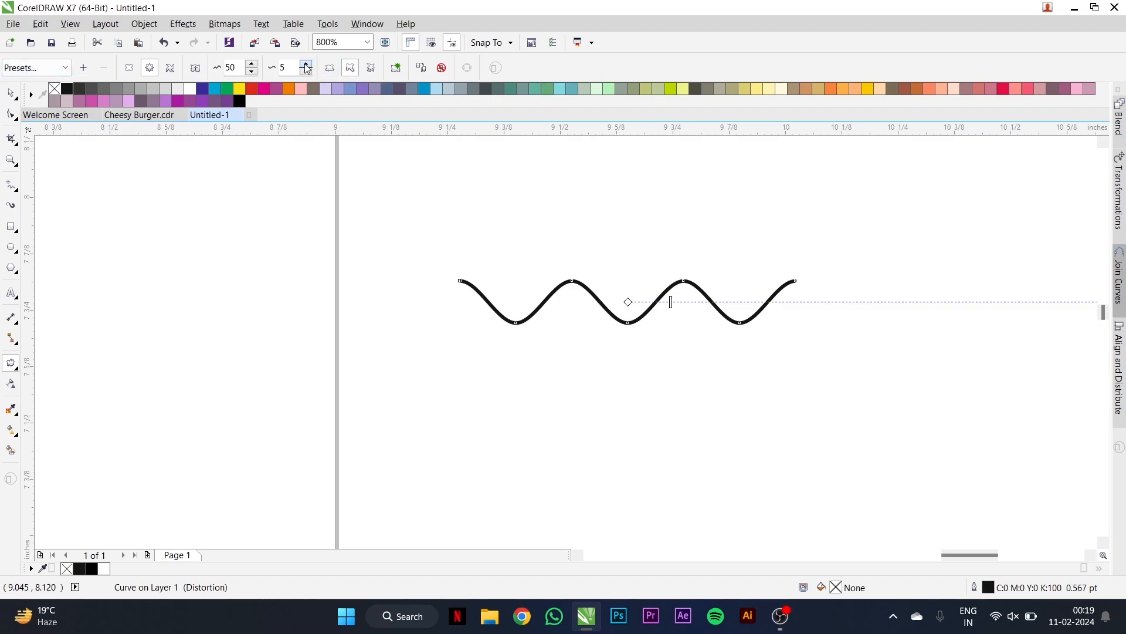
pyautogui.click(305, 65)
pyautogui.click(12, 94)
pyautogui.click(11, 362)
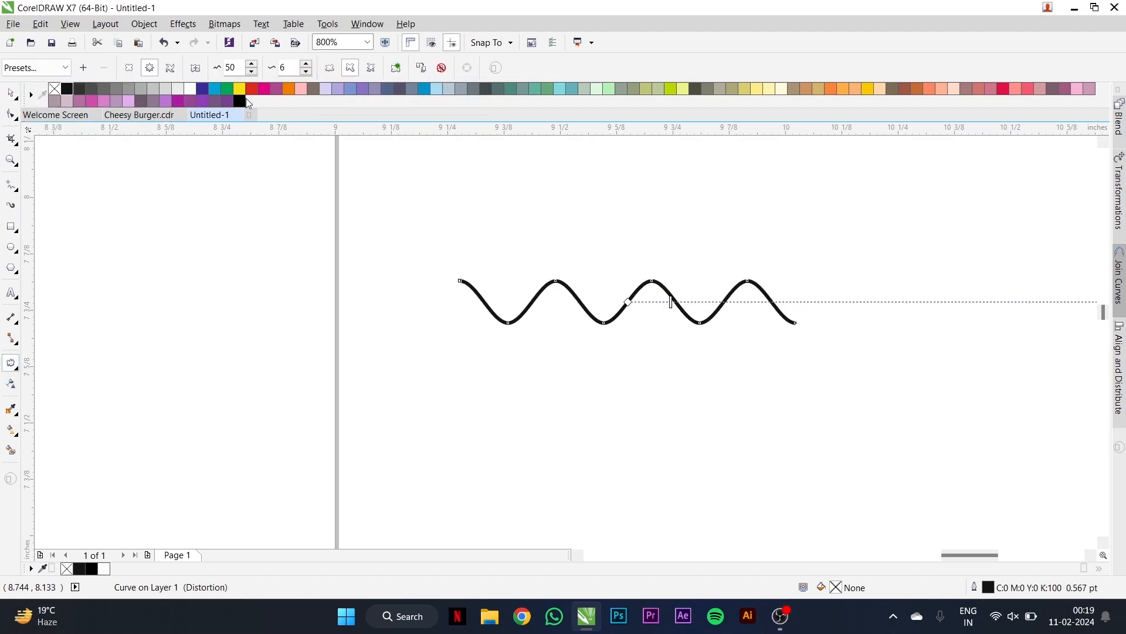
pyautogui.click(307, 72)
pyautogui.click(307, 72)
pyautogui.click(310, 65)
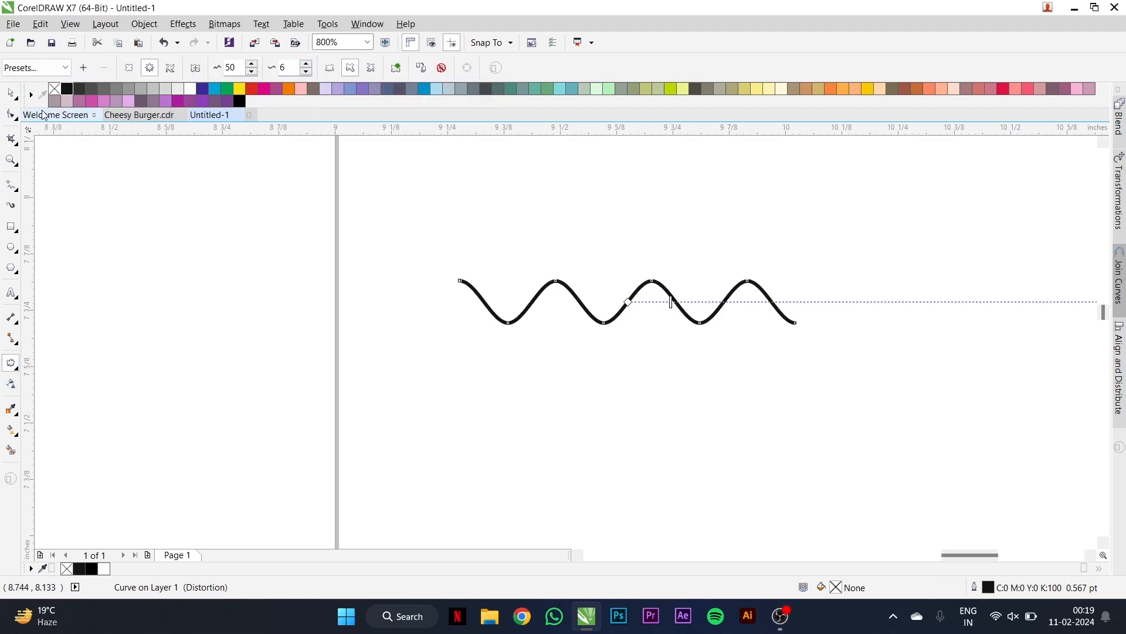
# - Set the wavy line's outline width to 1.5 pt
pyautogui.click(11, 94)
pyautogui.click(439, 67)
pyautogui.click(418, 131)
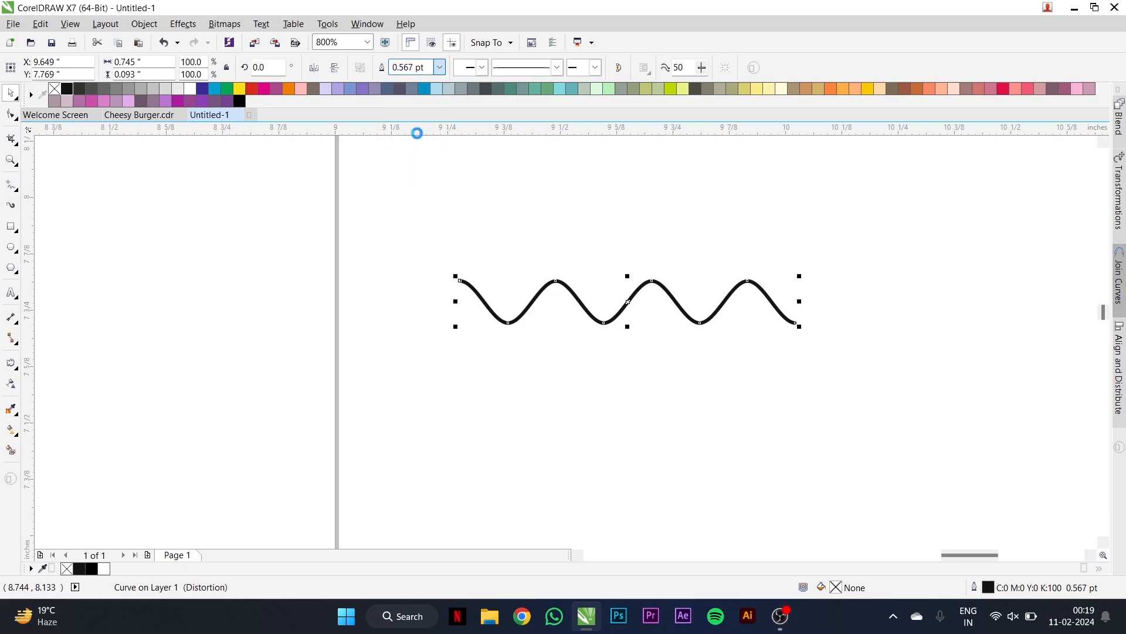
pyautogui.click(440, 67)
pyautogui.click(418, 153)
pyautogui.click(439, 67)
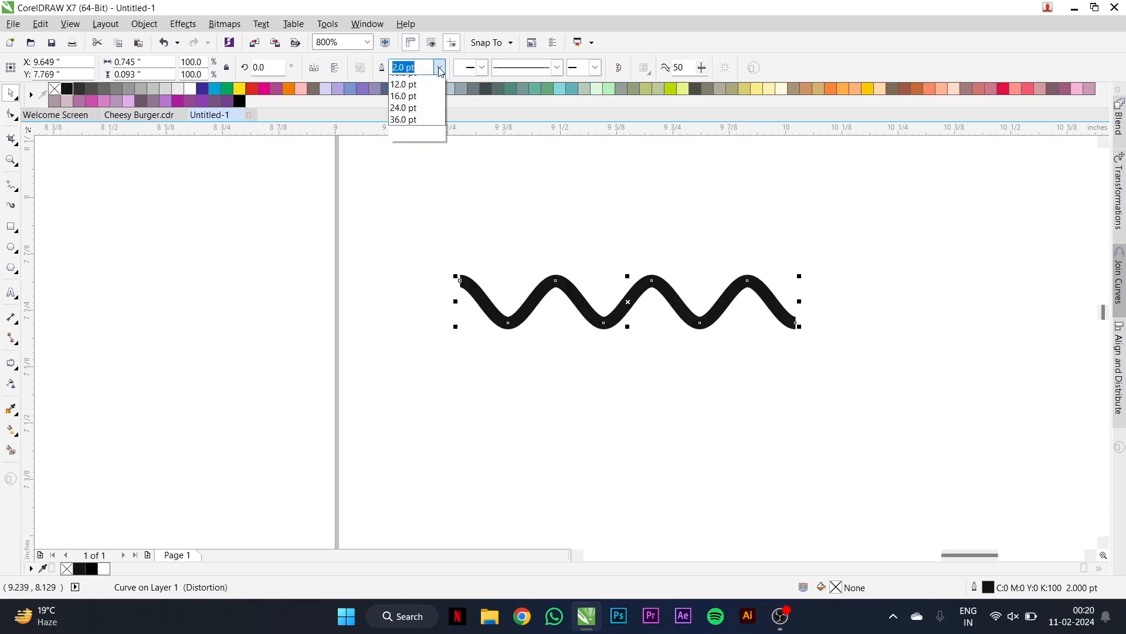
pyautogui.click(418, 142)
# - Place the wavy line beside the "Today Special" text, color it white and convert its outline to an object
pyautogui.scroll(-3, 575, 300)
pyautogui.moveTo(576, 299); pyautogui.dragTo(435, 240)
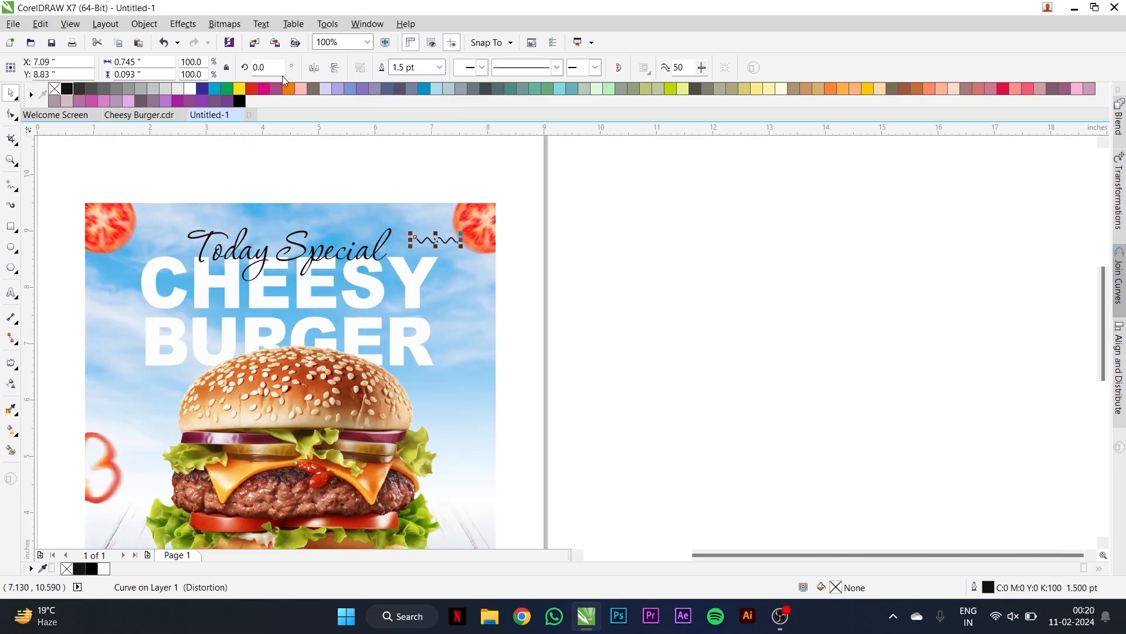
pyautogui.rightClick(192, 90)
pyautogui.scroll(1, 466, 246)
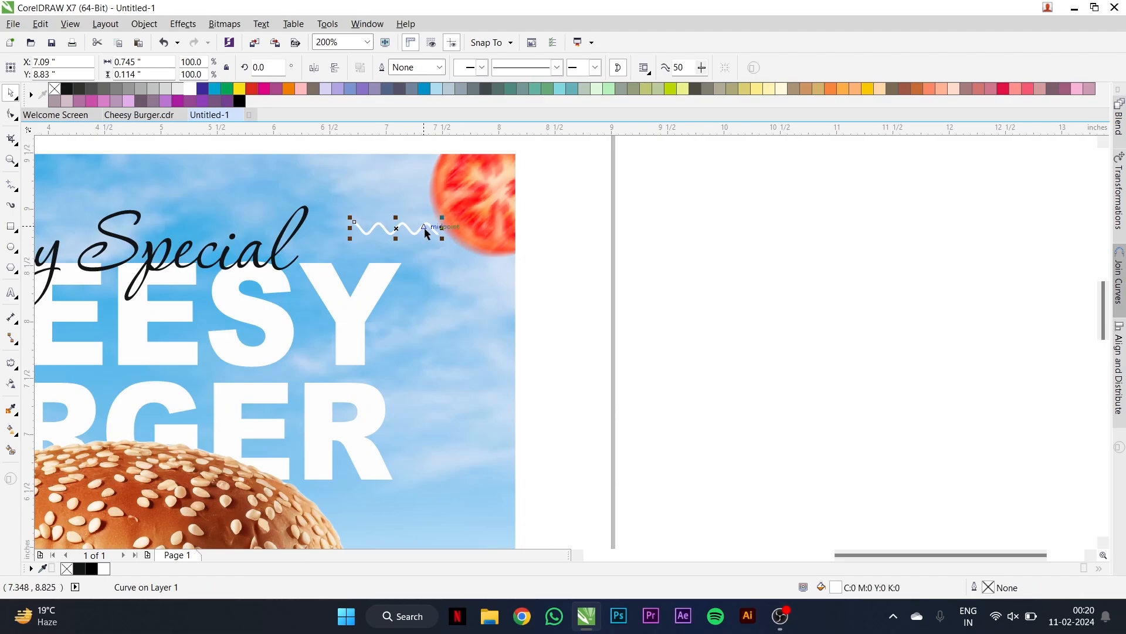
# - Place a copy of the white wavy line left of the burger bun, rotated to about 155.3 degrees
pyautogui.moveTo(426, 215); pyautogui.dragTo(265, 307)
pyautogui.scroll(-2, 420, 213)
pyautogui.rightClick(266, 308)
pyautogui.scroll(2, 240, 293)
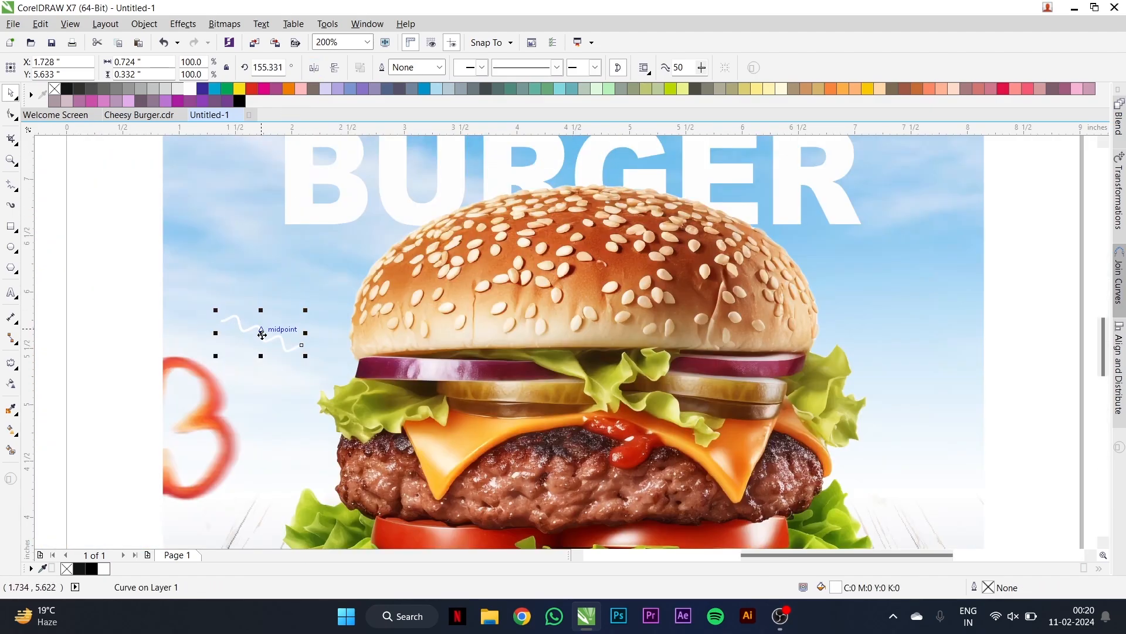
pyautogui.scroll(-1, 264, 302)
# - Draw a heart from the basic shapes, about 0.875 inches wide and high, beside the poster
pyautogui.click(14, 368)
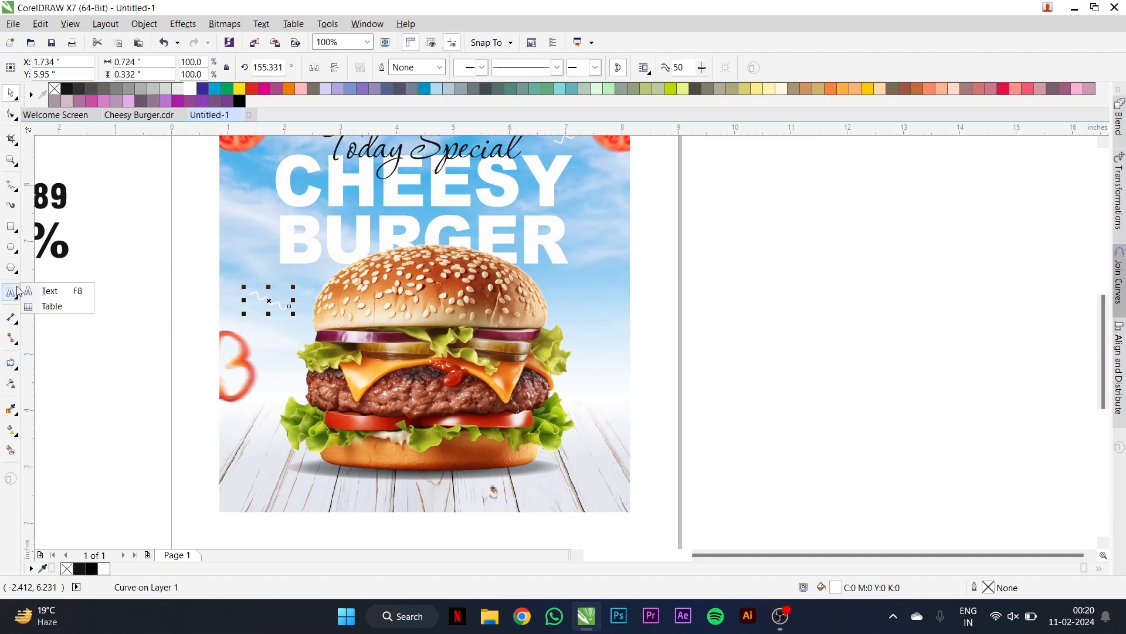
pyautogui.moveTo(14, 270)
pyautogui.click(42, 346)
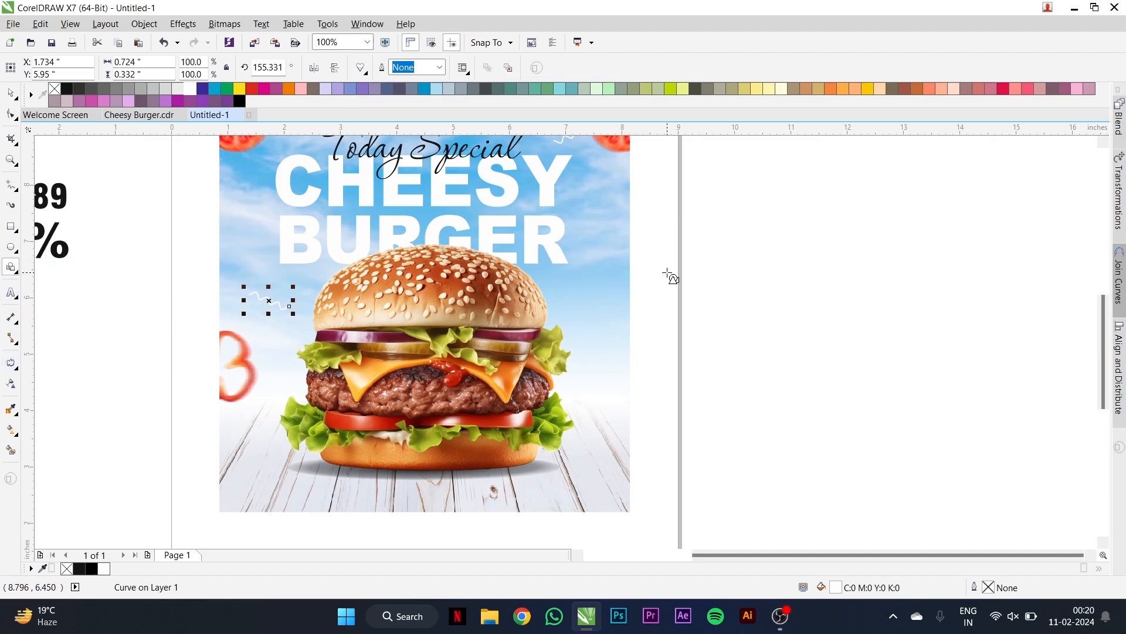
pyautogui.moveTo(670, 271); pyautogui.dragTo(726, 321)
pyautogui.scroll(1, 709, 292)
# - Give the heart a white 1.5 pt outline and move it onto the sky to the right of the burger
pyautogui.click(439, 67)
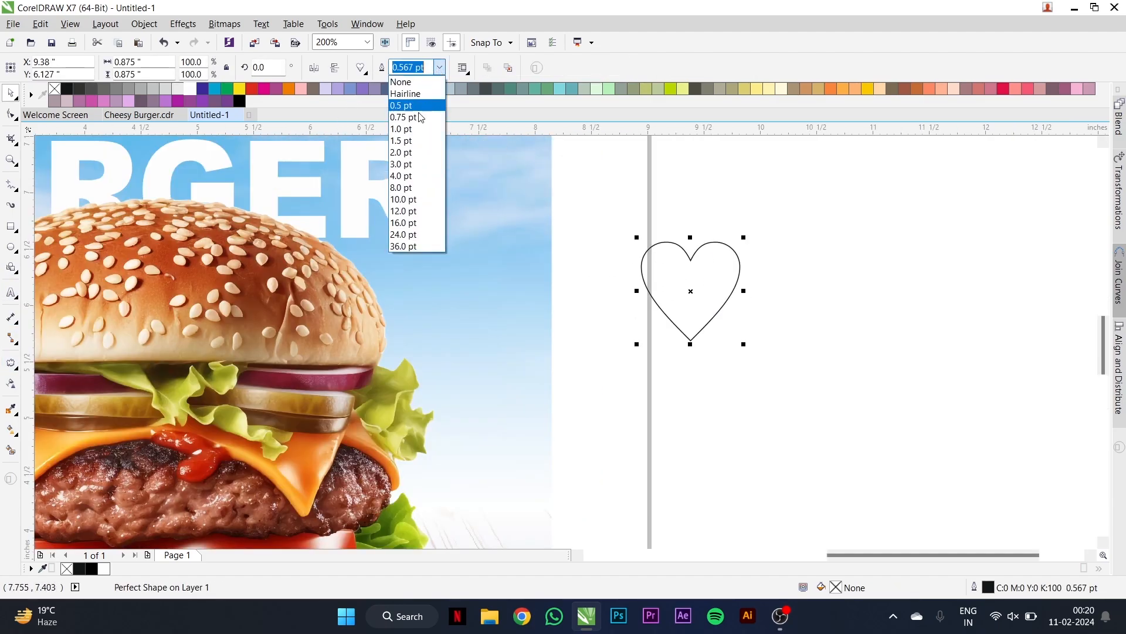
pyautogui.click(410, 142)
pyautogui.moveTo(659, 259); pyautogui.dragTo(467, 290)
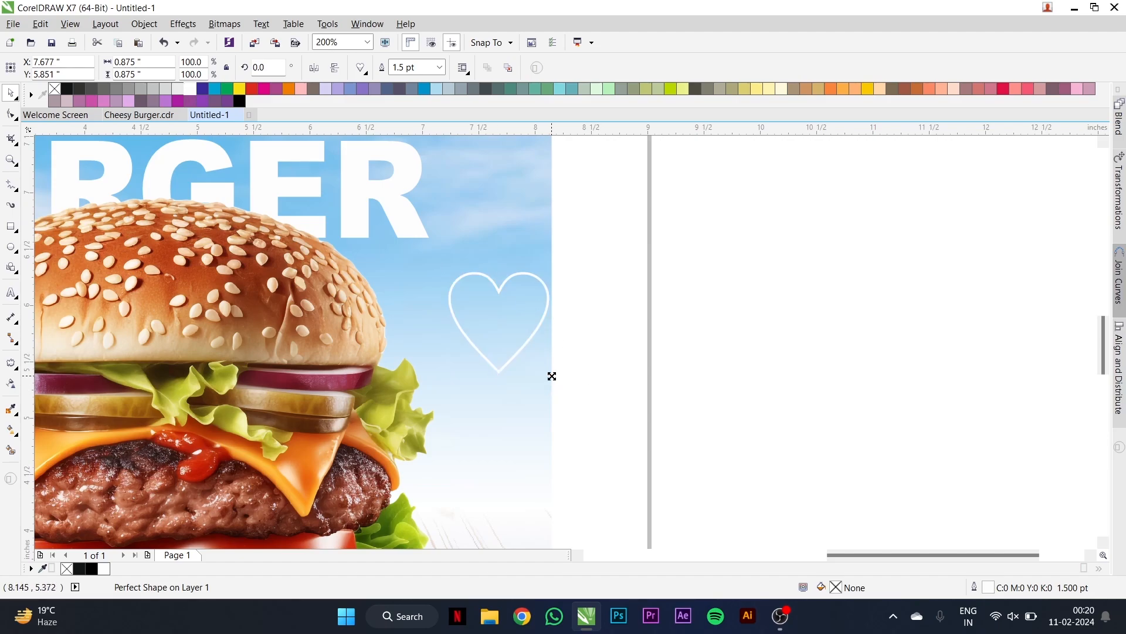
# - Shrink the heart to about 0.49 inches, move it closer to the bun and tilt it slightly
pyautogui.moveTo(552, 376); pyautogui.dragTo(509, 333)
pyautogui.scroll(1, 476, 301)
pyautogui.moveTo(477, 299); pyautogui.dragTo(420, 301)
pyautogui.click(434, 293)
pyautogui.click(456, 318)
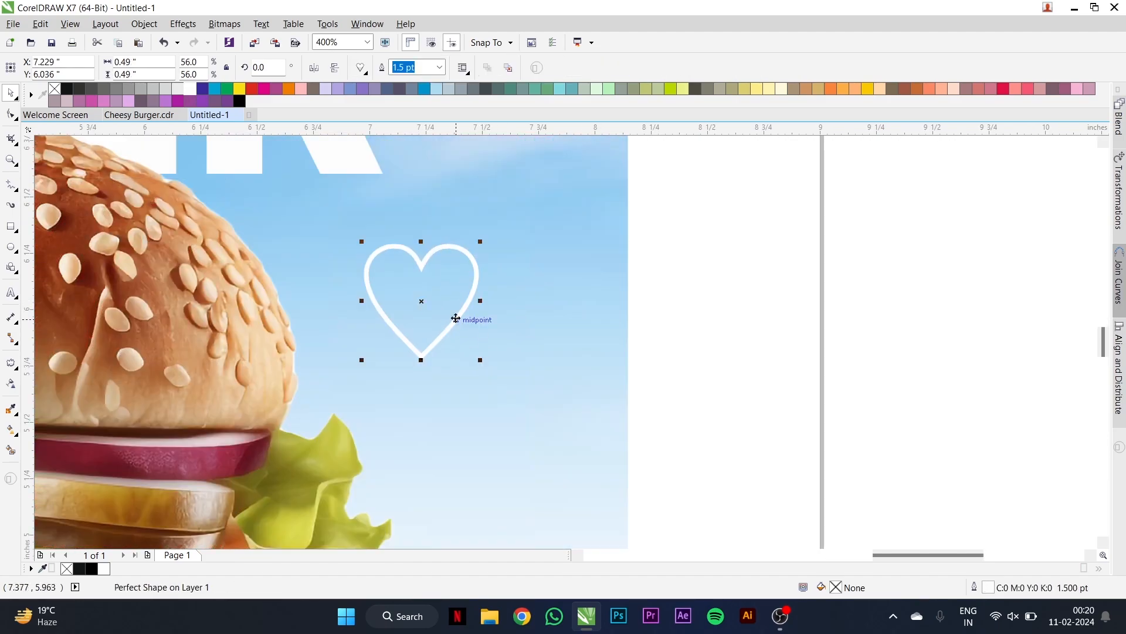
pyautogui.moveTo(494, 352); pyautogui.dragTo(458, 326)
# - Reshape the heart's left lobe by adjusting its curve nodes with the Shape tool
pyautogui.press('F10')
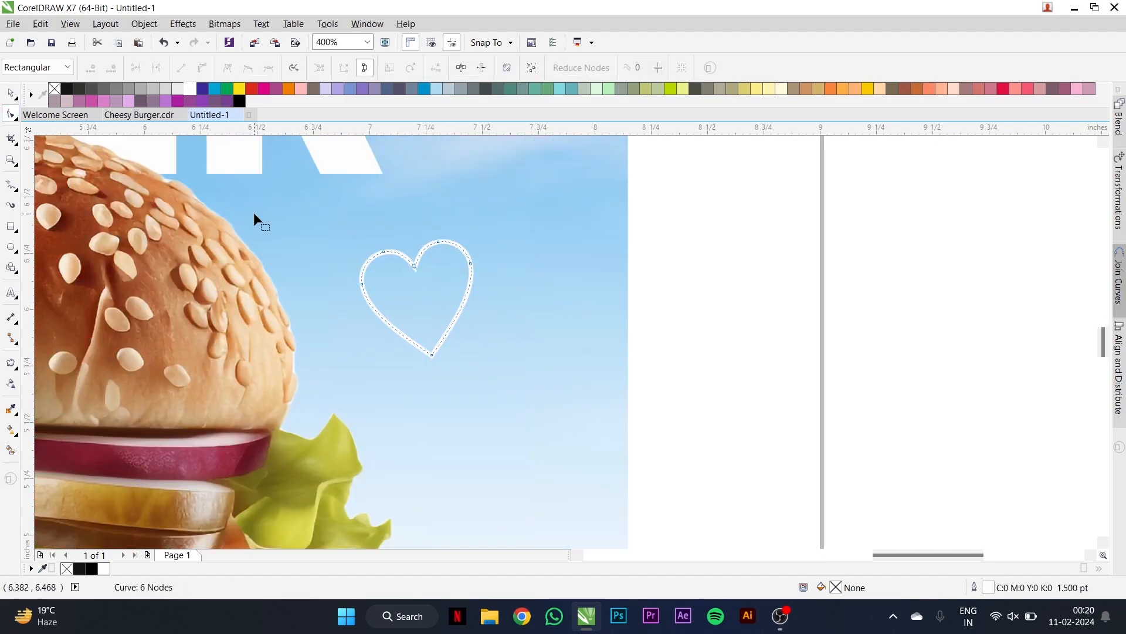
pyautogui.scroll(1, 360, 284)
pyautogui.moveTo(348, 279); pyautogui.dragTo(348, 279)
pyautogui.scroll(-1, 401, 261)
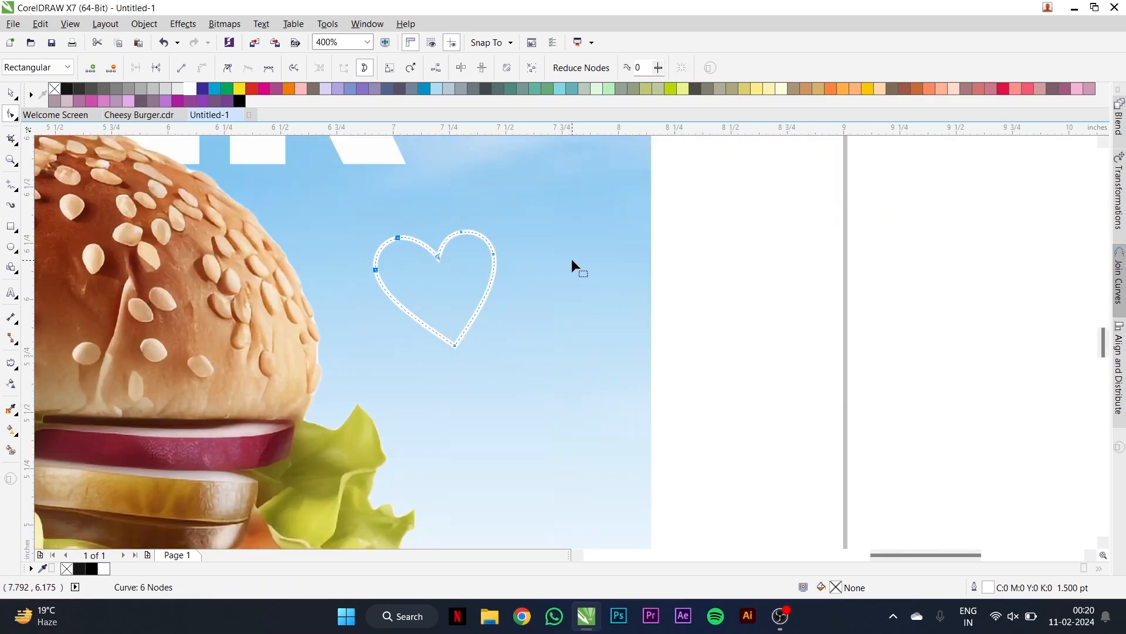
pyautogui.press('space')
# - Move the wavy line left of the burger slightly higher
pyautogui.scroll(-3, 650, 258)
pyautogui.scroll(1, 488, 229)
pyautogui.click(447, 302)
pyautogui.moveTo(451, 304); pyautogui.dragTo(444, 279)
# - Place the green leaf on the poster to the right of the burger patty and rotate it slightly
pyautogui.scroll(-1, 472, 282)
pyautogui.scroll(1, 455, 217)
pyautogui.moveTo(434, 162); pyautogui.dragTo(560, 349)
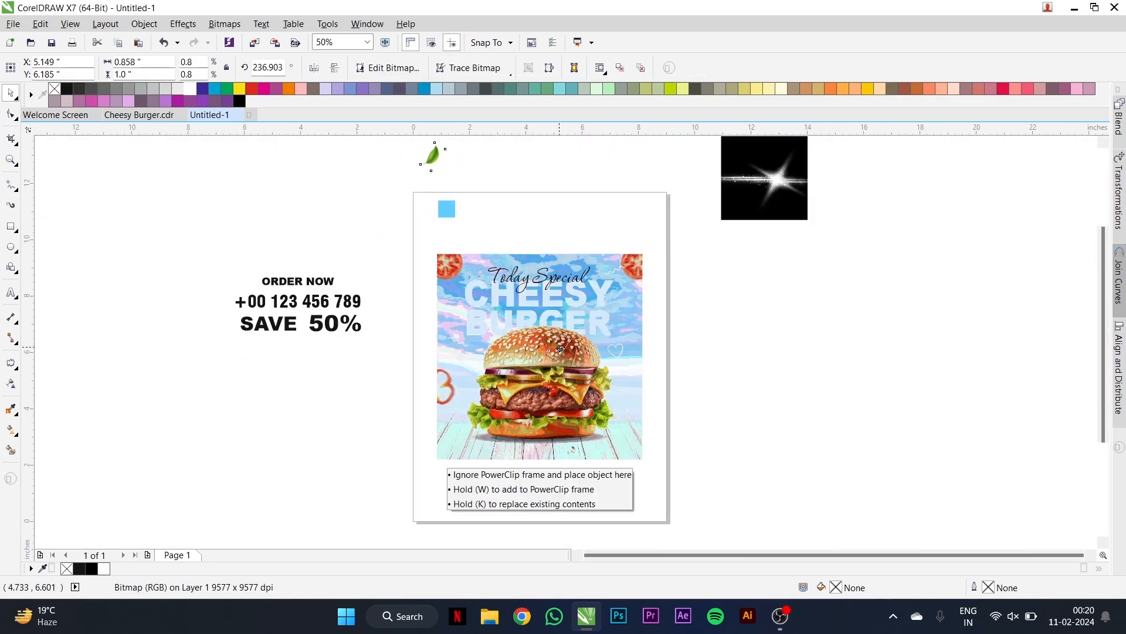
pyautogui.moveTo(627, 413); pyautogui.dragTo(627, 414)
pyautogui.scroll(2, 627, 413)
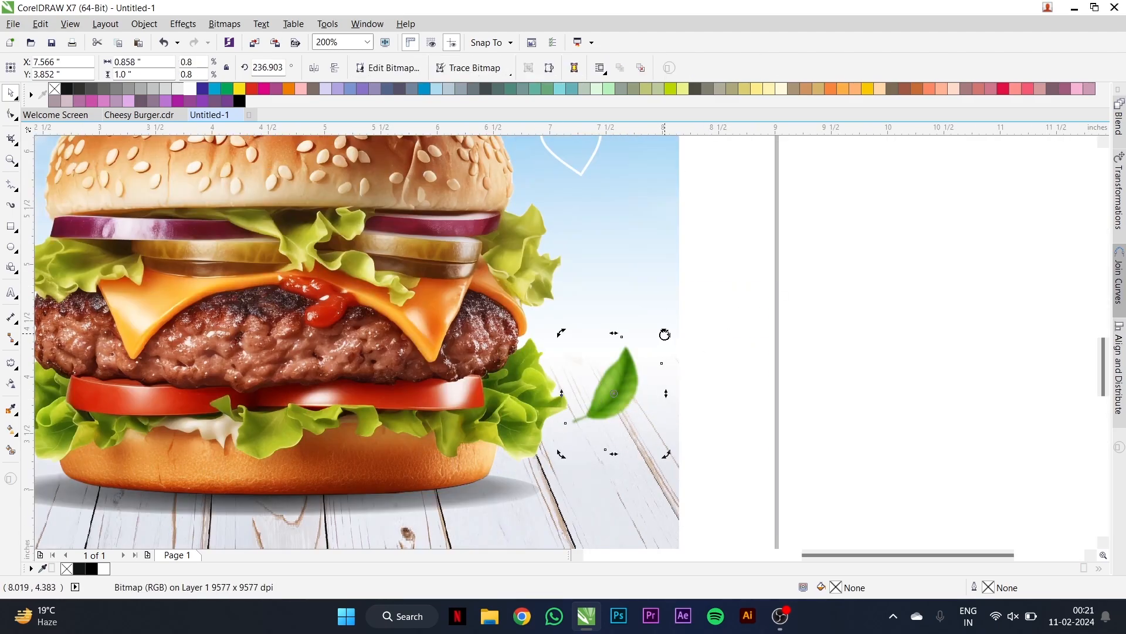
pyautogui.moveTo(665, 334); pyautogui.dragTo(651, 337)
# - Place a copy of the leaf left of the title text and rotate it to about 240.1 degrees
pyautogui.moveTo(637, 384); pyautogui.dragTo(298, 155)
pyautogui.scroll(-2, 637, 324)
pyautogui.hotkey('ctrl', 'z')
pyautogui.scroll(1, 645, 322)
pyautogui.rightClick(298, 155)
pyautogui.hotkey('ctrl', 'h')
pyautogui.scroll(1, 298, 156)
pyautogui.click(323, 238)
pyautogui.moveTo(374, 180); pyautogui.dragTo(404, 246)
pyautogui.moveTo(323, 240); pyautogui.dragTo(325, 203)
pyautogui.scroll(-2, 376, 251)
pyautogui.scroll(1, 378, 329)
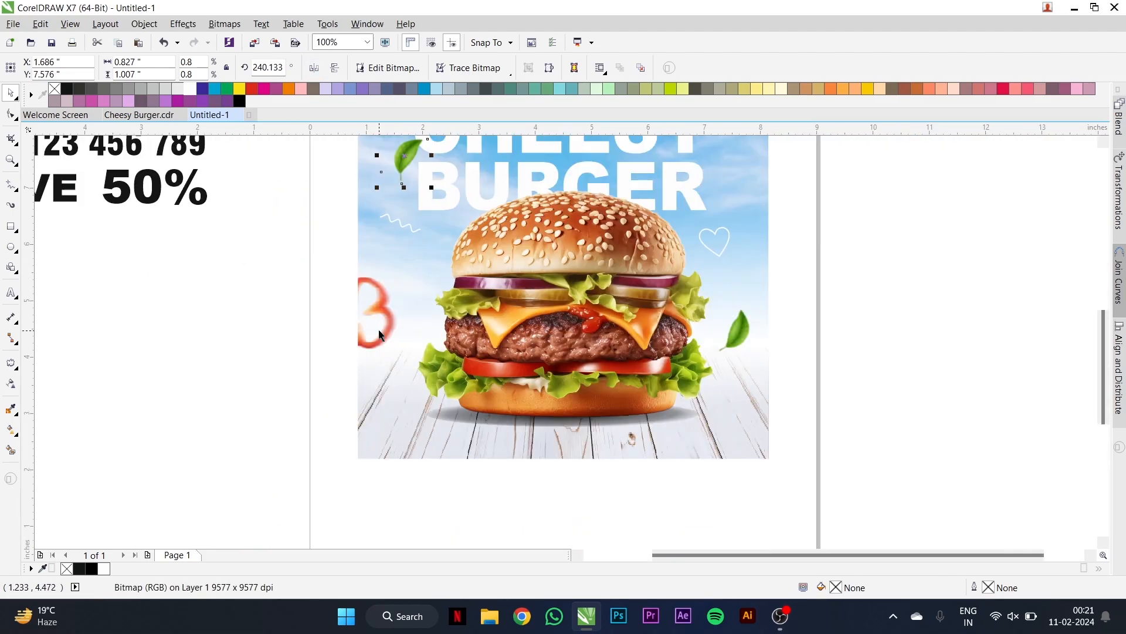
# - Move the blurred pepper slice slightly lower inside the background frame and finish editing the frame's contents
pyautogui.doubleClick(380, 329)
pyautogui.click(393, 313)
pyautogui.moveTo(393, 312); pyautogui.dragTo(391, 332)
pyautogui.click(564, 478)
pyautogui.scroll(-1, 439, 362)
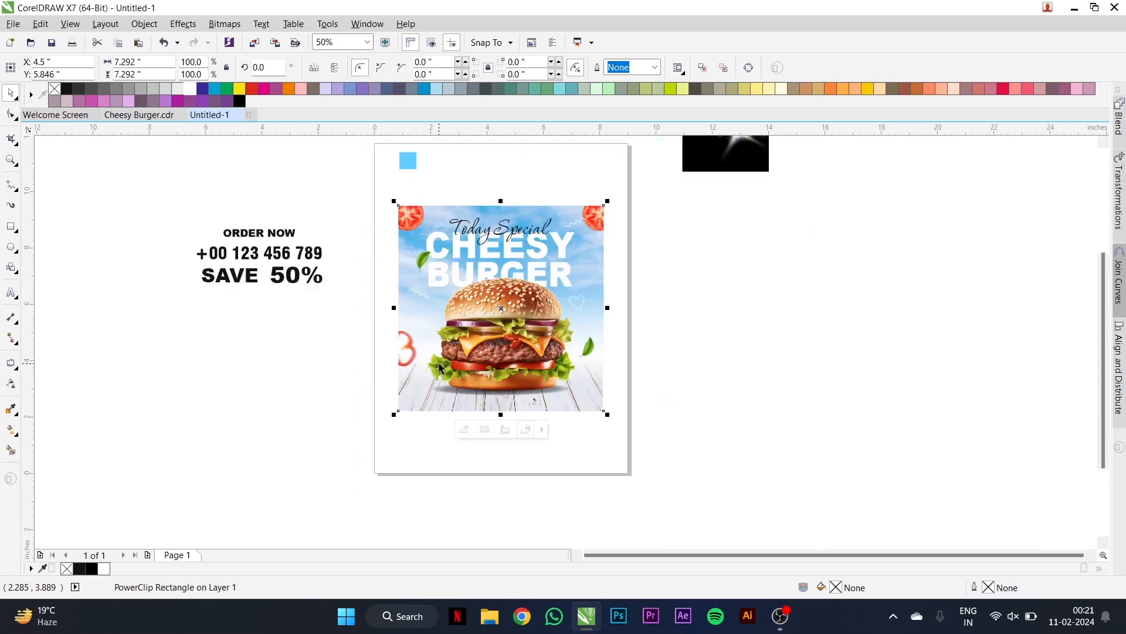
# - Move the SAVE and 50% texts away from the contact text and stack 50% directly beneath SAVE
pyautogui.scroll(1, 424, 301)
pyautogui.scroll(-1, 264, 267)
pyautogui.click(186, 219)
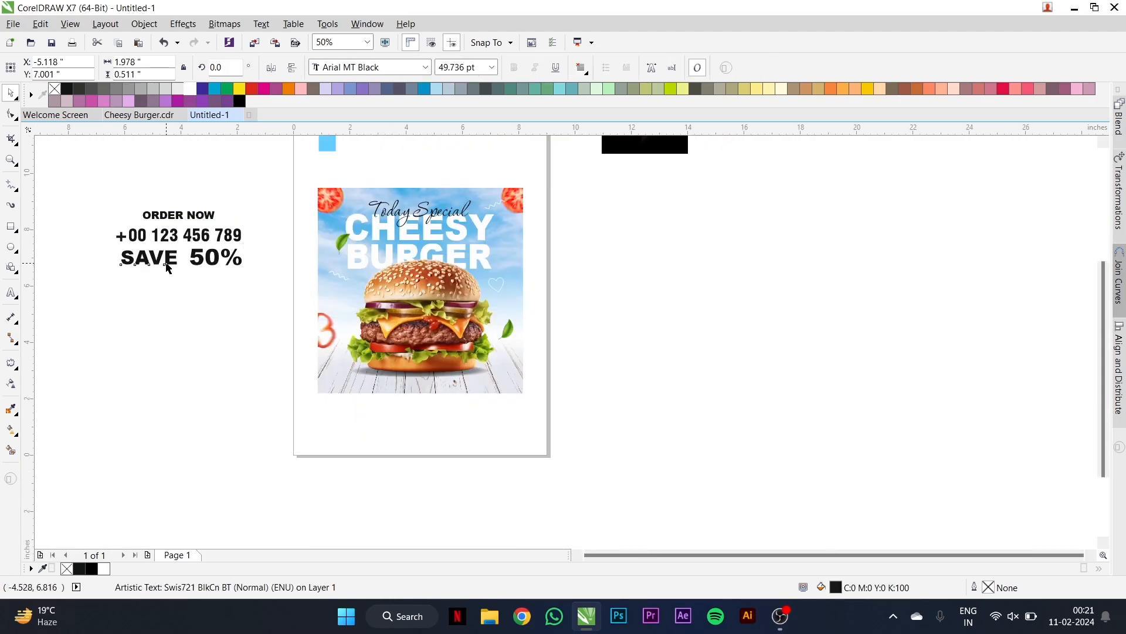
pyautogui.scroll(1, 166, 266)
pyautogui.hotkey('ctrl', 'space')
pyautogui.moveTo(169, 266); pyautogui.dragTo(297, 369)
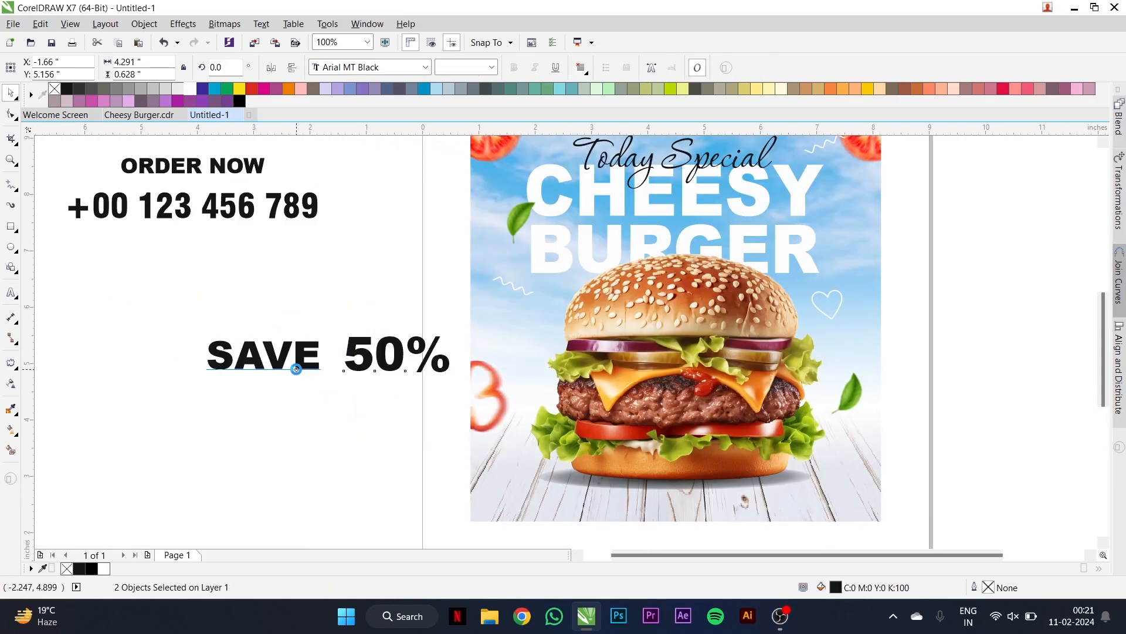
pyautogui.click(364, 399)
pyautogui.click(431, 368)
pyautogui.moveTo(426, 358); pyautogui.dragTo(355, 438)
# - Draw a horizontal line about 2.24 in long above SAVE, set its outline to 4 pt, and move it closer to the text
pyautogui.scroll(1, 308, 412)
pyautogui.click(166, 305)
pyautogui.click(14, 190)
pyautogui.click(49, 185)
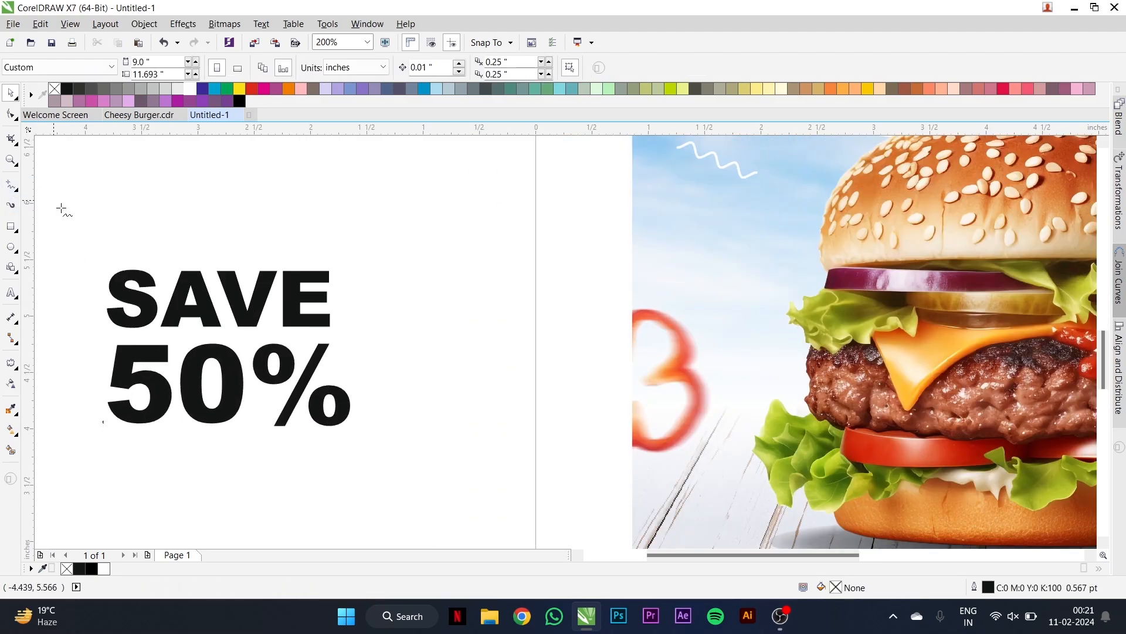
pyautogui.click(97, 236)
pyautogui.keyDown('ctrl'); pyautogui.click(349, 249); pyautogui.keyUp('ctrl')
pyautogui.click(439, 67)
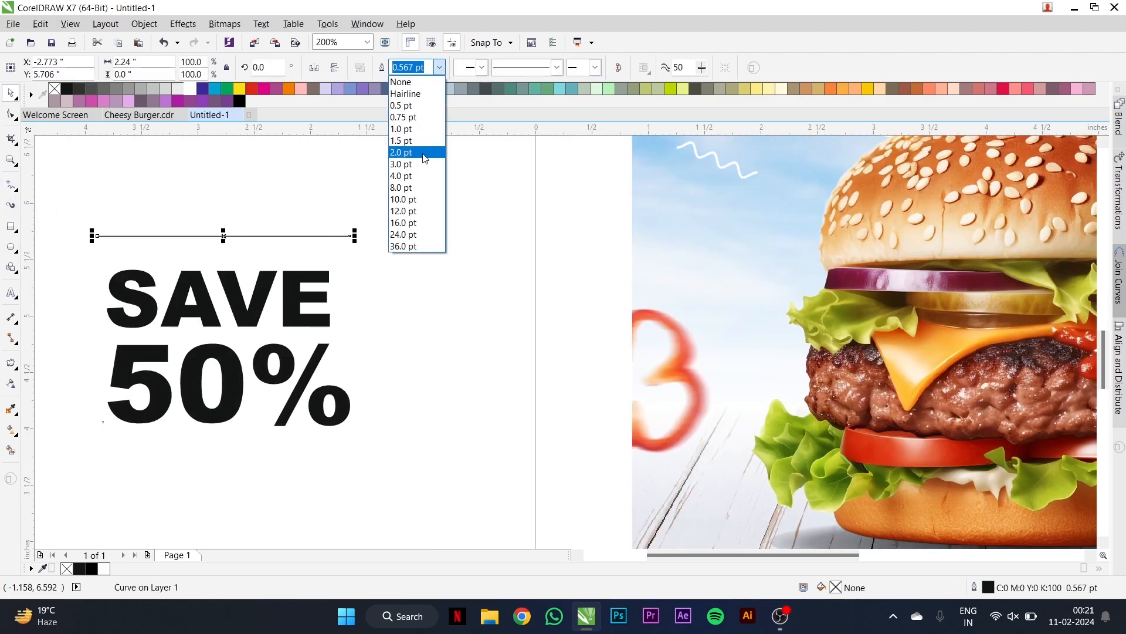
pyautogui.click(402, 152)
pyautogui.click(439, 67)
pyautogui.click(409, 176)
pyautogui.moveTo(255, 234); pyautogui.dragTo(256, 242)
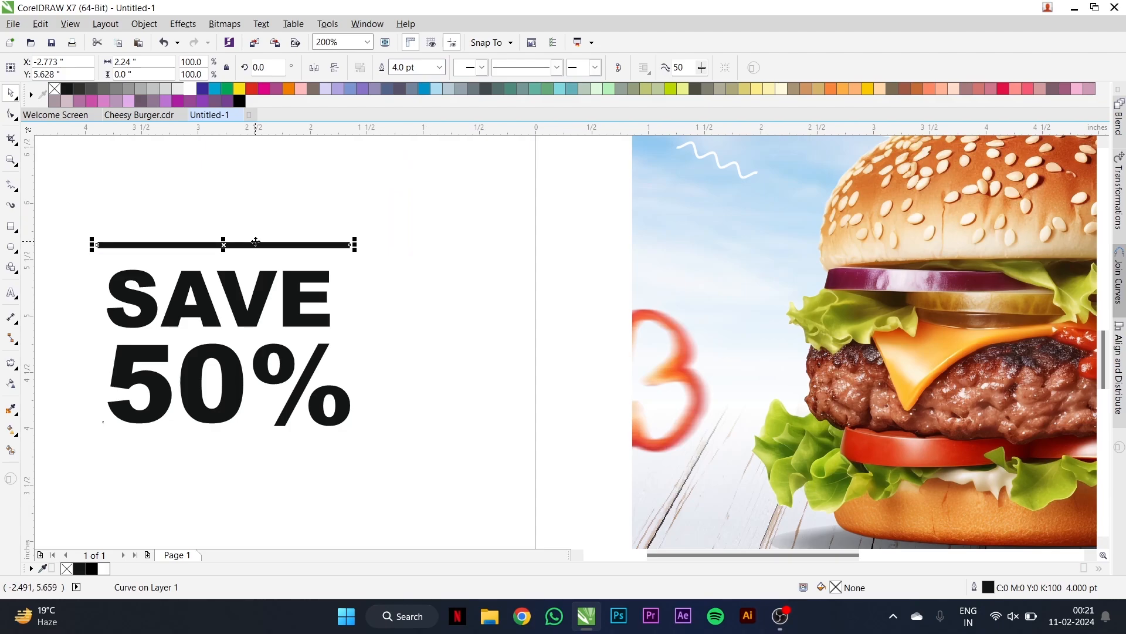
# - Place a copy of the line beneath 50% and group both lines with the SAVE 50% text
pyautogui.moveTo(251, 441); pyautogui.dragTo(252, 440)
pyautogui.press('F3')
pyautogui.moveTo(258, 256); pyautogui.dragTo(440, 428)
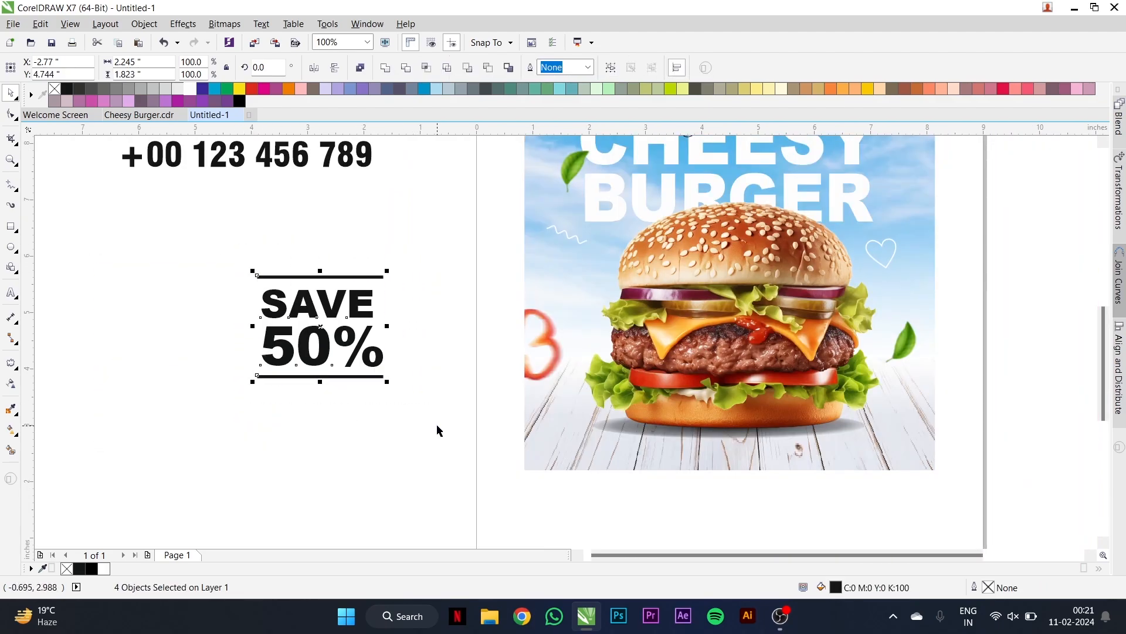
pyautogui.hotkey('ctrl', 'g')
# - Shrink the SAVE 50% group to about 0.76 by 0.62 in, place it beside the burger bun's left side, and color it white
pyautogui.moveTo(384, 378); pyautogui.dragTo(355, 368)
pyautogui.moveTo(324, 335); pyautogui.dragTo(570, 281)
pyautogui.scroll(1, 587, 281)
pyautogui.moveTo(614, 315); pyautogui.dragTo(597, 309)
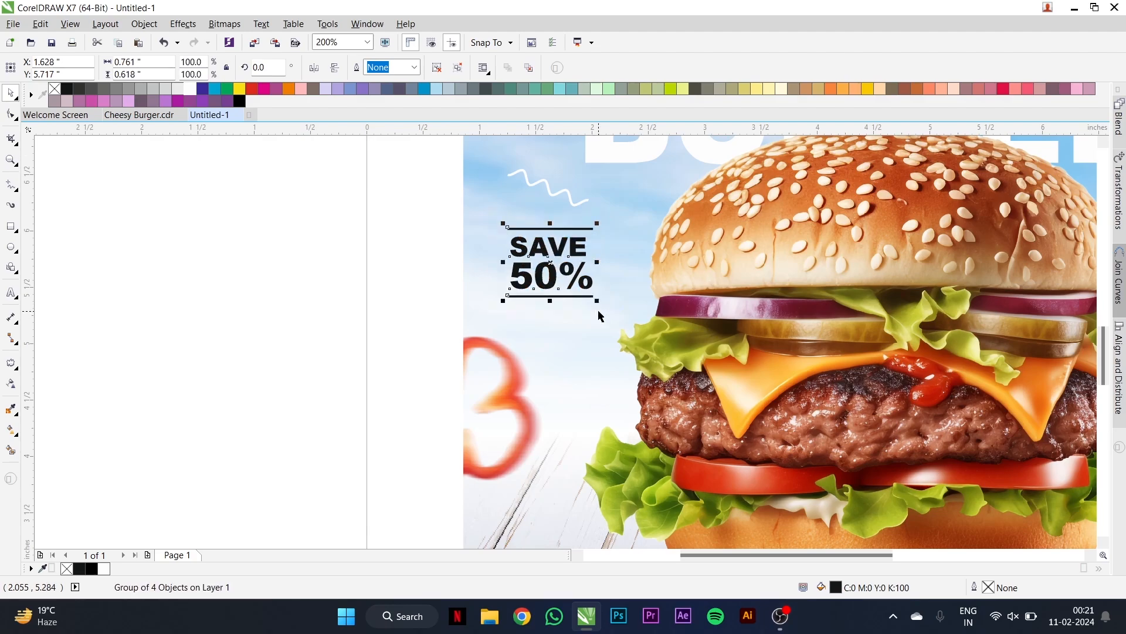
pyautogui.scroll(1, 564, 268)
pyautogui.click(188, 89)
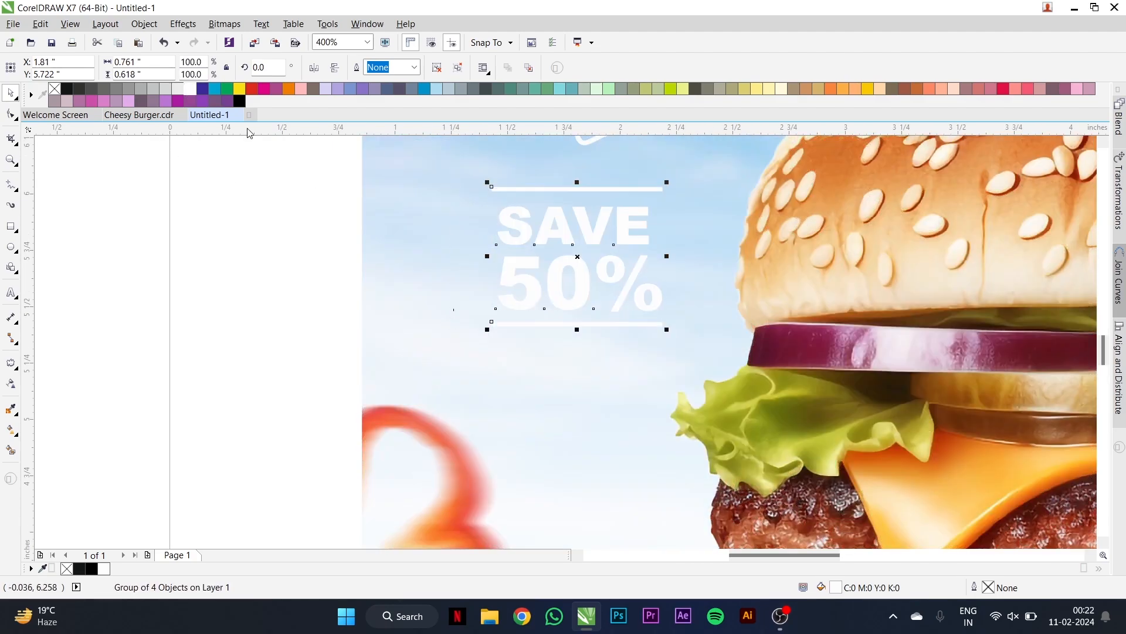
# - Shrink the wavy line above the SAVE 50% group and move the group slightly upward
pyautogui.scroll(-2, 461, 243)
pyautogui.scroll(1, 494, 189)
pyautogui.click(464, 235)
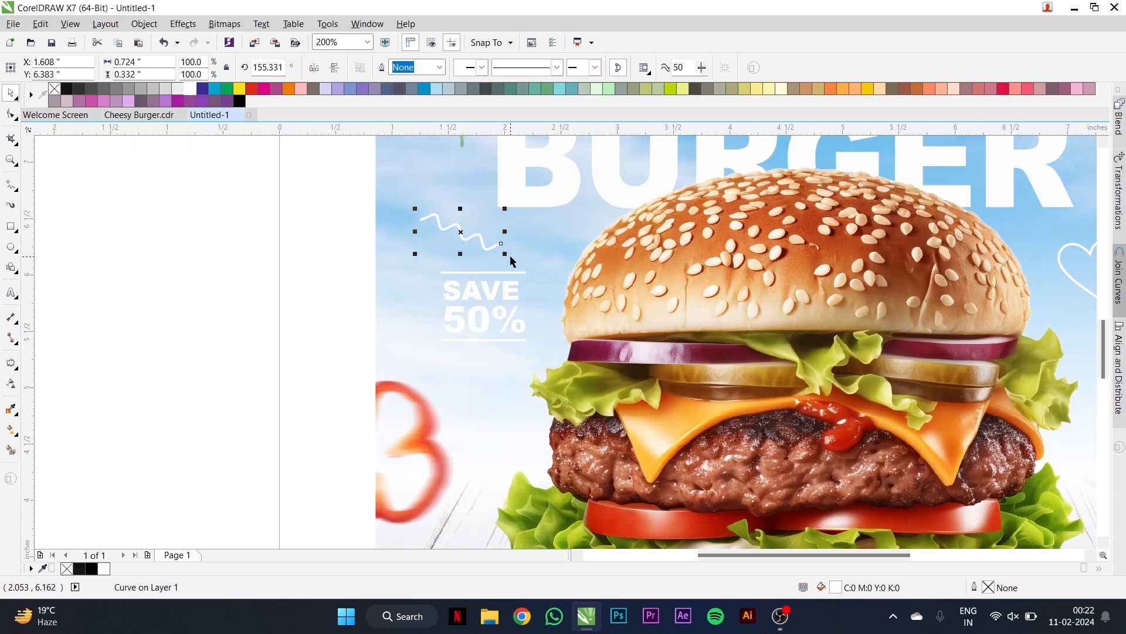
pyautogui.moveTo(506, 255); pyautogui.dragTo(450, 212)
pyautogui.moveTo(320, 263); pyautogui.dragTo(566, 362)
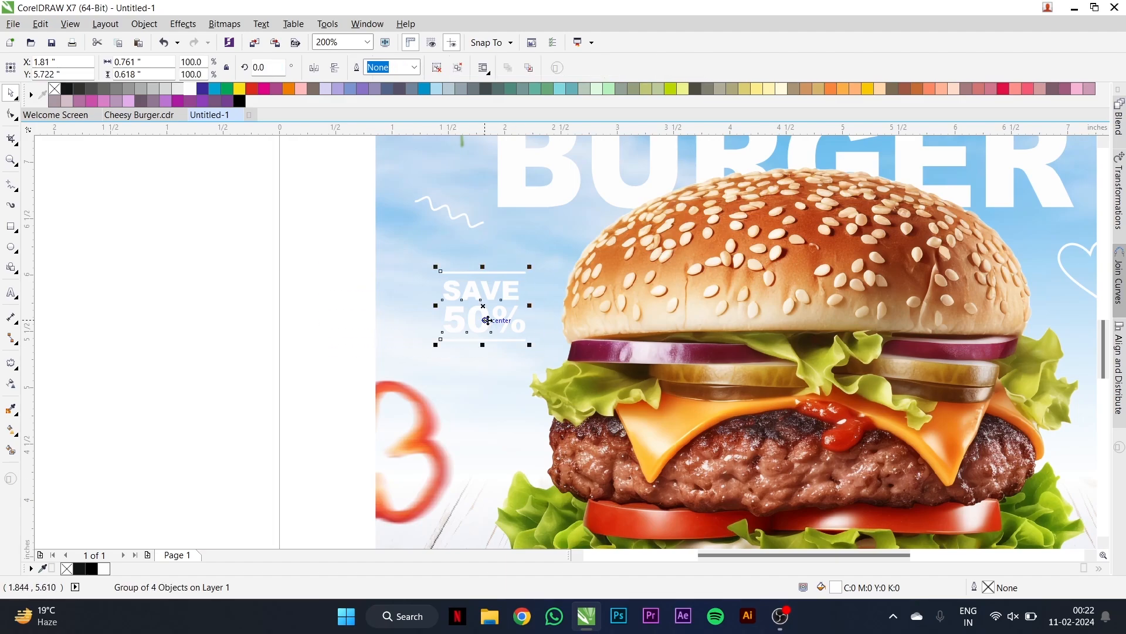
pyautogui.moveTo(485, 320); pyautogui.dragTo(481, 306)
pyautogui.scroll(-1, 427, 330)
# - Draw a rectangle about 1.4 by 0.34 in in the poster's lower-left corner, fill it with the blue sample square's color, and delete the square
pyautogui.click(10, 227)
pyautogui.scroll(-1, 374, 387)
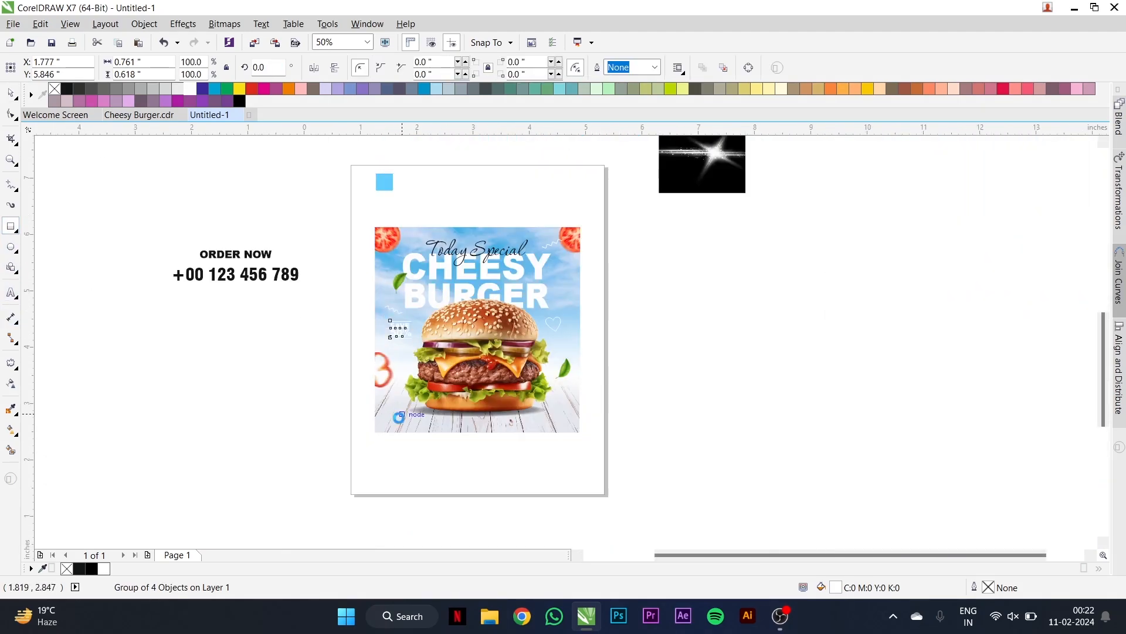
pyautogui.scroll(2, 394, 418)
pyautogui.moveTo(354, 405); pyautogui.dragTo(512, 447)
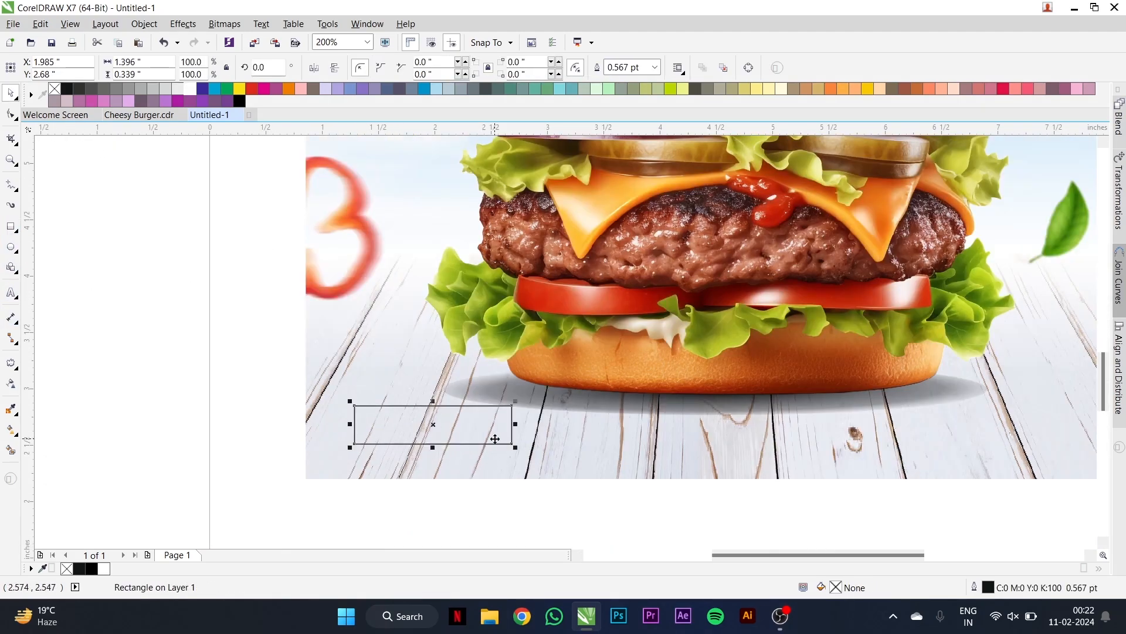
pyautogui.scroll(-2, 484, 431)
pyautogui.press('space')
pyautogui.moveTo(452, 198); pyautogui.dragTo(497, 460)
pyautogui.scroll(1, 461, 422)
pyautogui.scroll(2, 472, 440)
pyautogui.scroll(-2, 357, 458)
pyautogui.click(363, 505)
pyautogui.press('Delete')
# - Round the corners of the blue rectangle and shift it slightly to the left
pyautogui.scroll(1, 388, 462)
pyautogui.click(388, 461)
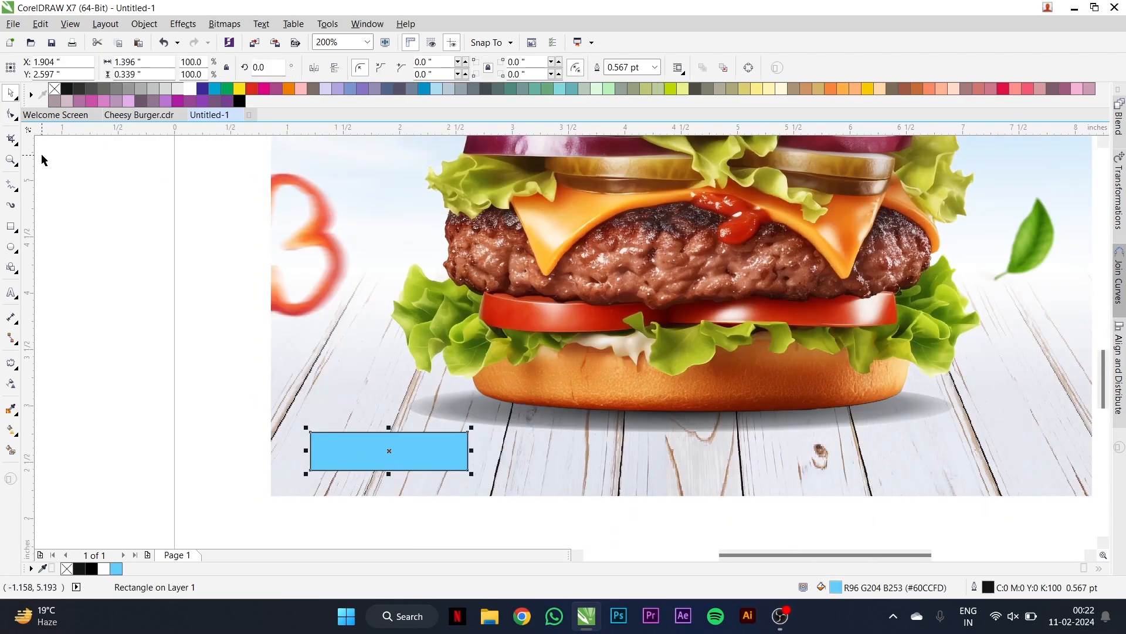
pyautogui.press('F10')
pyautogui.moveTo(311, 432); pyautogui.dragTo(321, 437)
pyautogui.press('space')
pyautogui.moveTo(431, 446); pyautogui.dragTo(427, 446)
# - Move the ORDER NOW text onto the blue rectangle, shrink it to about 12.4 pt, and color it white
pyautogui.scroll(-1, 463, 419)
pyautogui.scroll(-1, 238, 280)
pyautogui.moveTo(86, 169); pyautogui.dragTo(340, 283)
pyautogui.scroll(2, 346, 382)
pyautogui.click(358, 385)
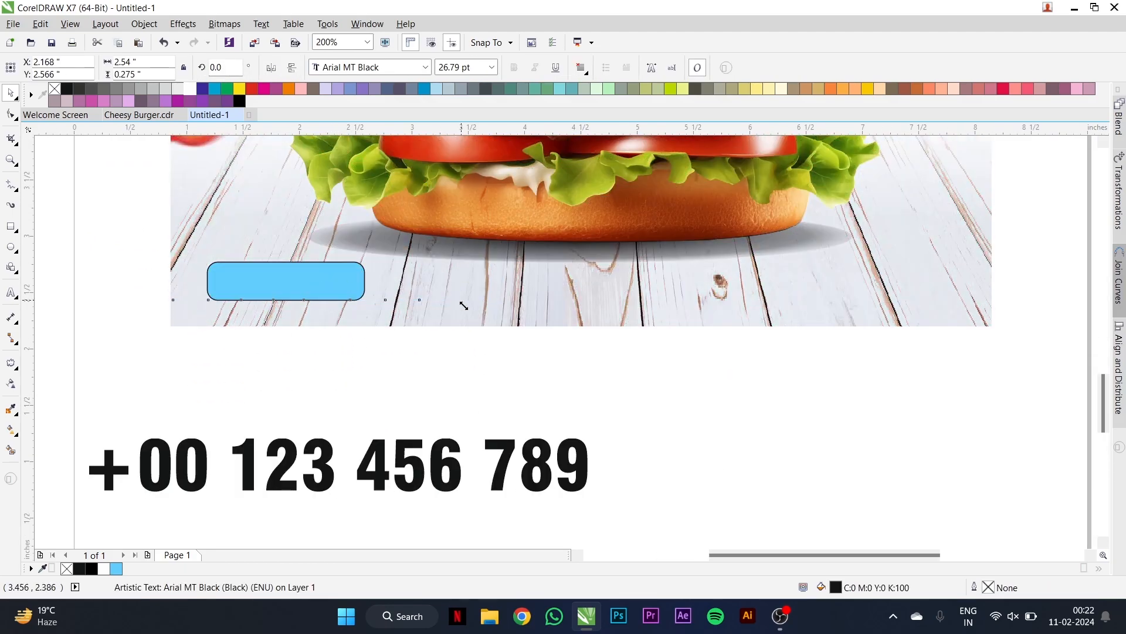
pyautogui.moveTo(464, 305); pyautogui.dragTo(385, 301)
pyautogui.click(190, 90)
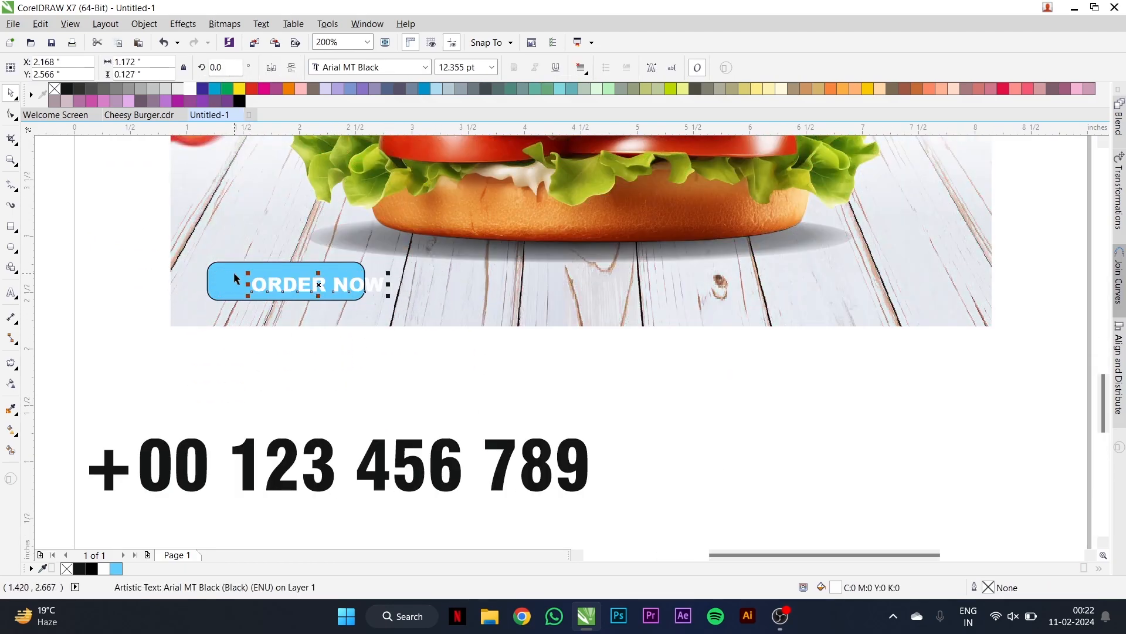
# - Center the ORDER NOW text on the blue rectangle and remove the rectangle's outline
pyautogui.keyDown('shift'); pyautogui.click(234, 273); pyautogui.keyUp('shift')
pyautogui.press('c')
pyautogui.press('e')
pyautogui.click(123, 291)
pyautogui.click(215, 274)
pyautogui.rightClick(55, 89)
# - Color the phone number sky blue, shrink it into the poster's lower-right corner, and align it vertically with the ORDER NOW button
pyautogui.click(235, 464)
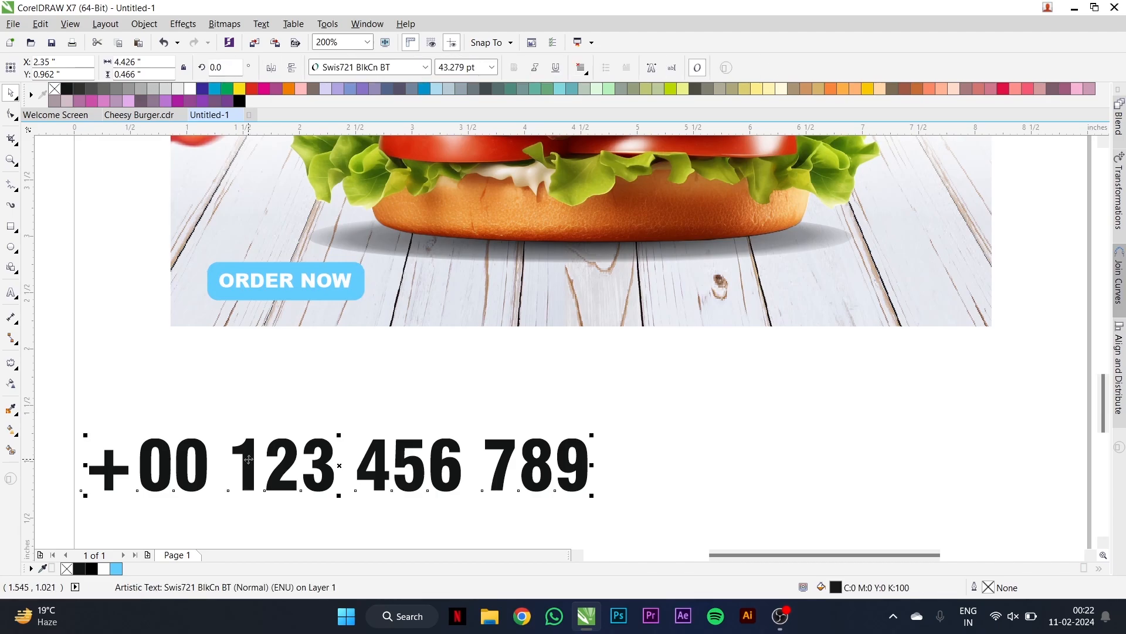
pyautogui.click(116, 568)
pyautogui.moveTo(591, 496)
pyautogui.mouseDown()
pyautogui.moveTo(528, 503)
pyautogui.moveTo(424, 478)
pyautogui.moveTo(861, 292)
pyautogui.moveTo(890, 291)
pyautogui.moveTo(751, 353)
pyautogui.moveTo(684, 365)
pyautogui.mouseUp()
pyautogui.keyDown('shift'); pyautogui.click(357, 282); pyautogui.keyUp('shift')
pyautogui.press('e')
pyautogui.click(460, 375)
# - Bring the phone number to the front, enlarge it to about 18.4 pt, and shift it slightly to the left
pyautogui.scroll(-1, 701, 376)
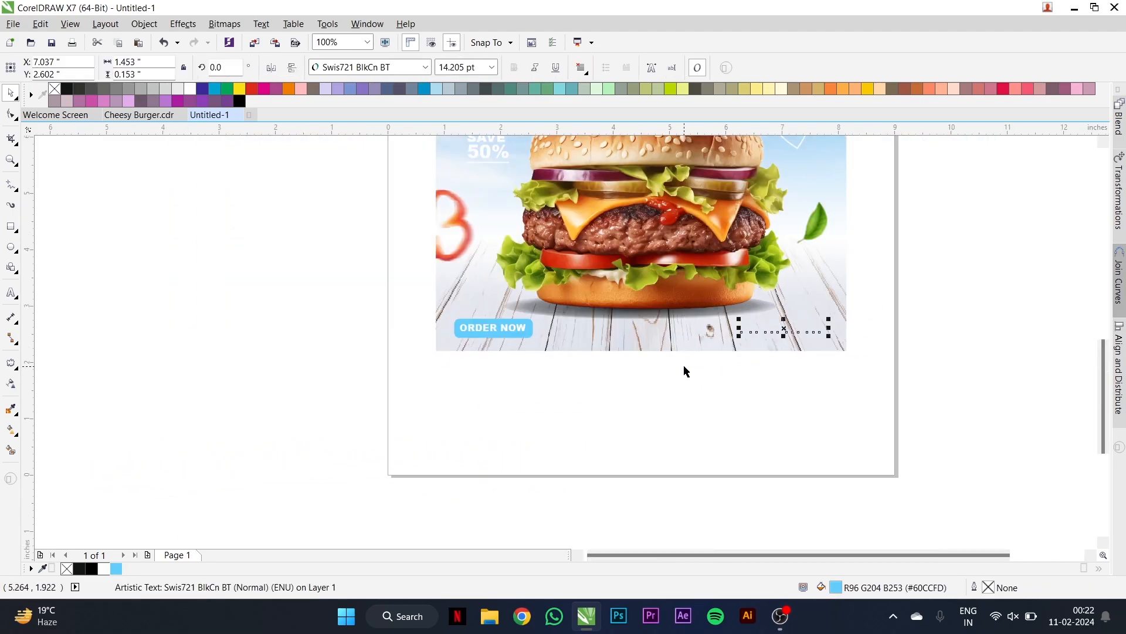
pyautogui.hotkey('shift', 'pageup')
pyautogui.scroll(2, 826, 339)
pyautogui.moveTo(845, 347); pyautogui.dragTo(847, 348)
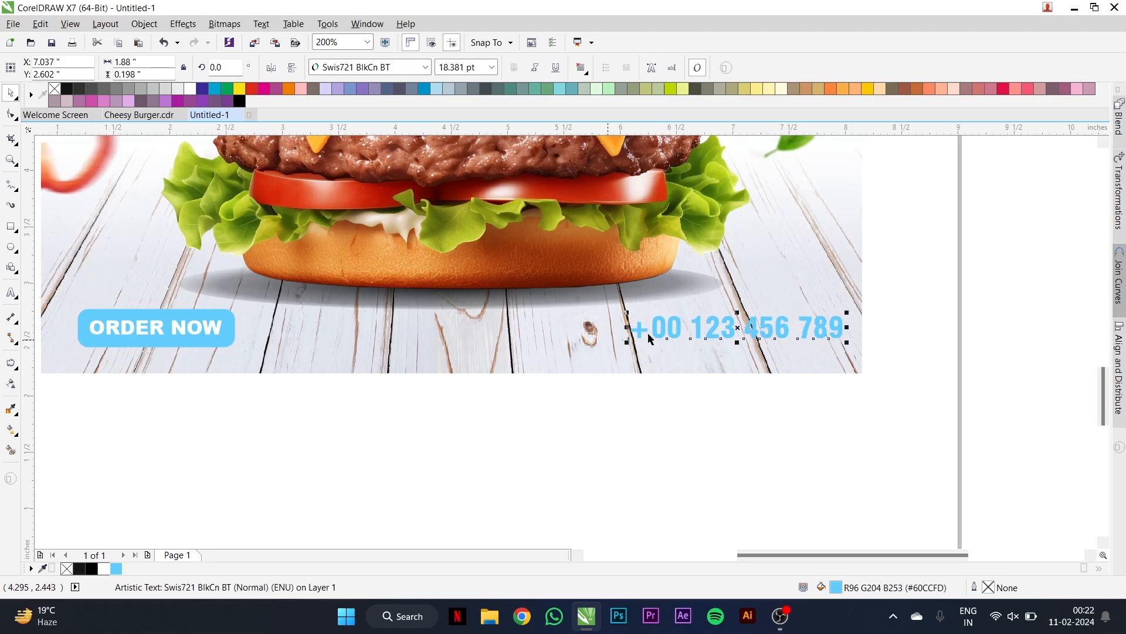
pyautogui.moveTo(738, 329); pyautogui.dragTo(727, 328)
pyautogui.click(540, 479)
# - Move the light flare image left of the page, fade its left edge with a linear transparency, and convert it to a bitmap
pyautogui.scroll(-4, 539, 482)
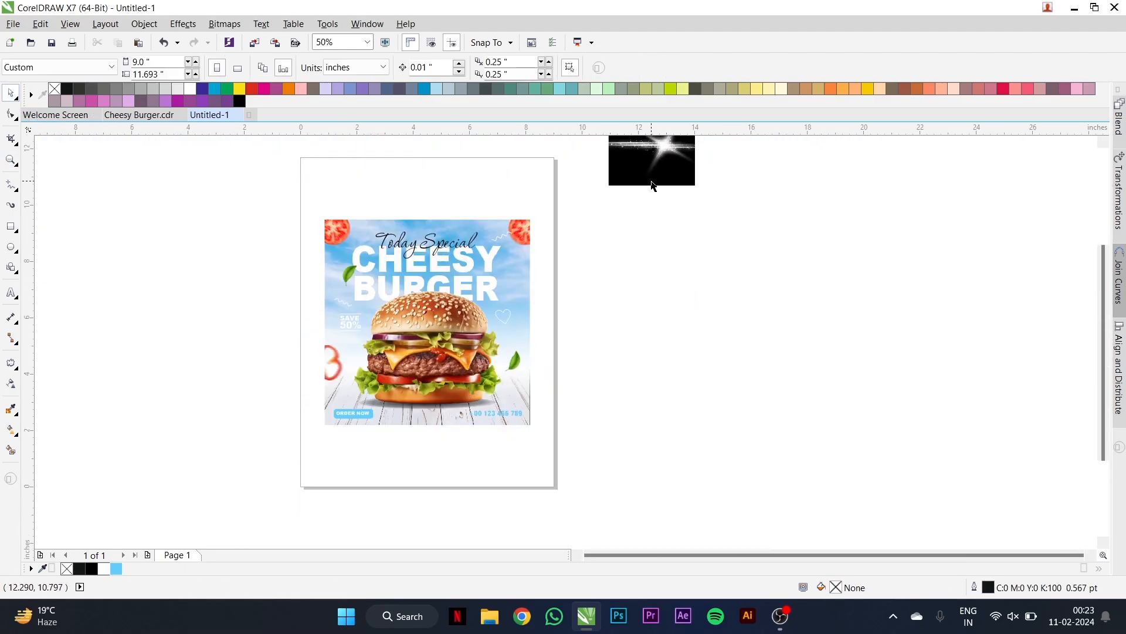
pyautogui.moveTo(649, 176); pyautogui.dragTo(187, 308)
pyautogui.scroll(2, 226, 324)
pyautogui.click(11, 384)
pyautogui.scroll(2, 182, 314)
pyautogui.click(225, 23)
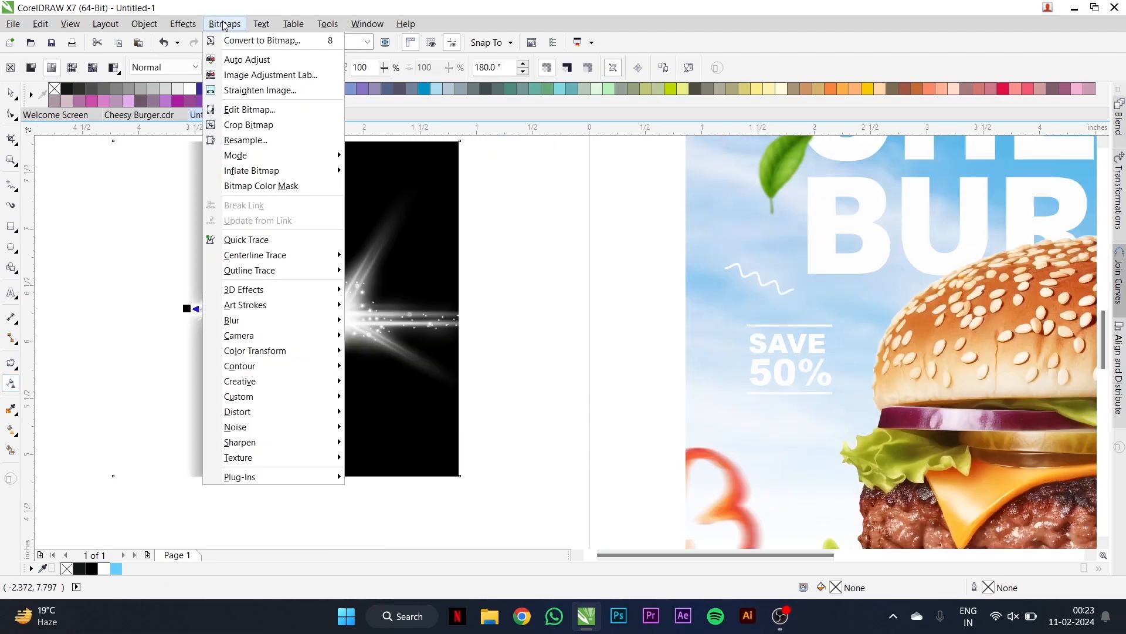
pyautogui.click(285, 36)
pyautogui.click(517, 382)
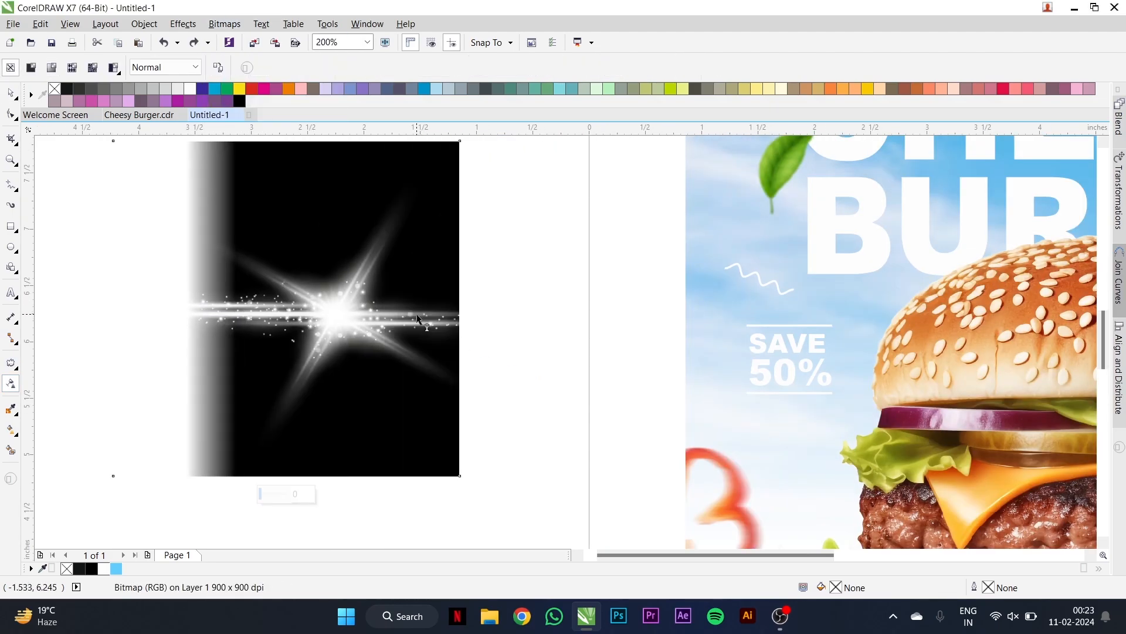
# - Fade the flare's right and bottom edges with linear transparency, converting the image to a bitmap after each fade
pyautogui.moveTo(441, 316); pyautogui.dragTo(441, 314)
pyautogui.hotkey('alt', 'b')
pyautogui.press('c')
pyautogui.press('Return')
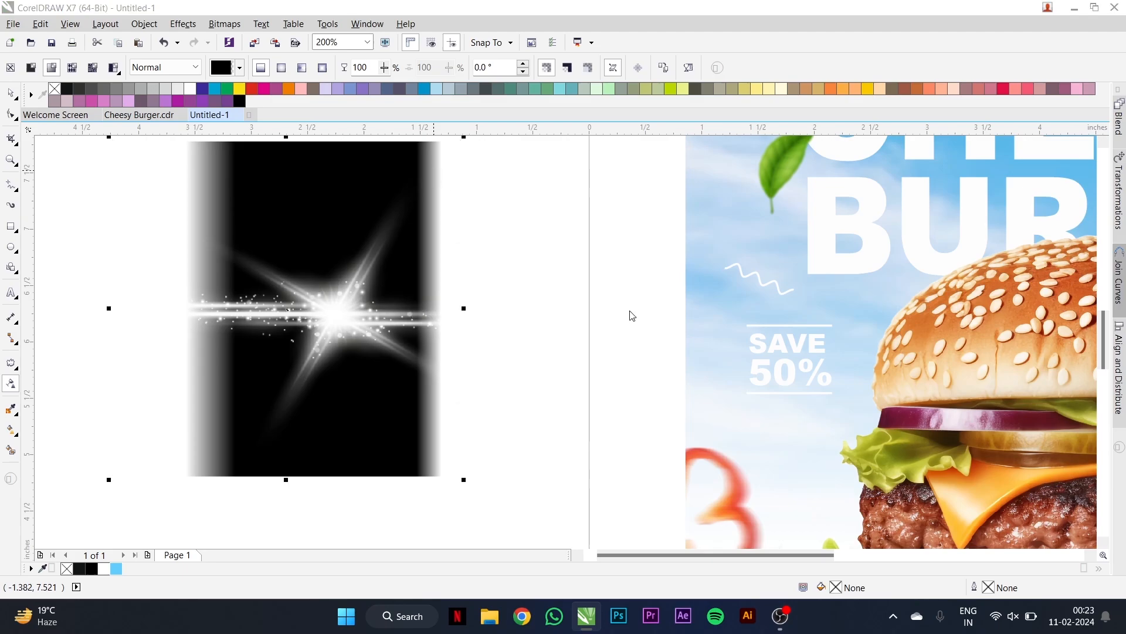
pyautogui.moveTo(351, 377); pyautogui.dragTo(351, 446)
pyautogui.hotkey('alt', 'b')
pyautogui.press('c')
pyautogui.press('Return')
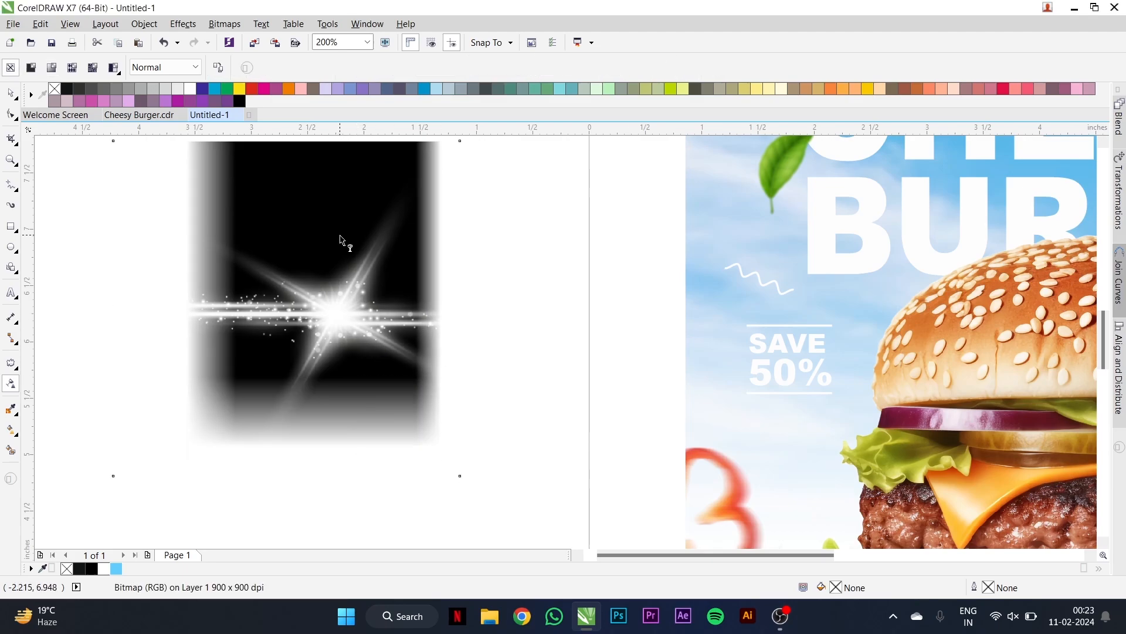
# - Fade the flare's top edge with a linear transparency and convert the image to a bitmap
pyautogui.moveTo(339, 234); pyautogui.dragTo(339, 172)
pyautogui.press('space')
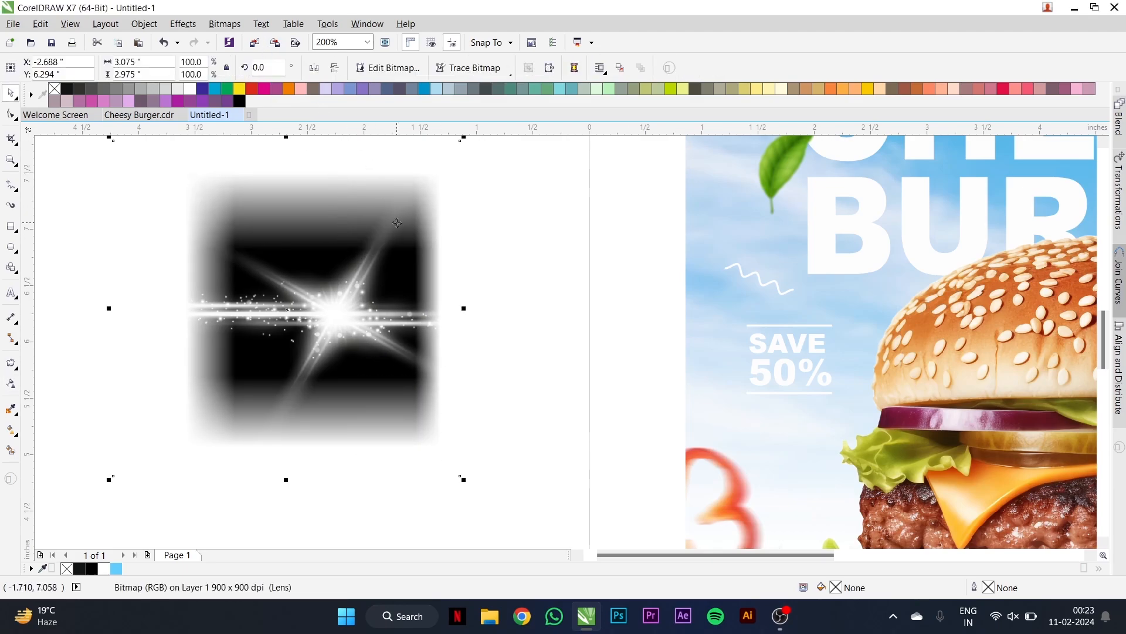
pyautogui.hotkey('alt', 'b')
pyautogui.press('c')
pyautogui.press('Return')
pyautogui.press('space')
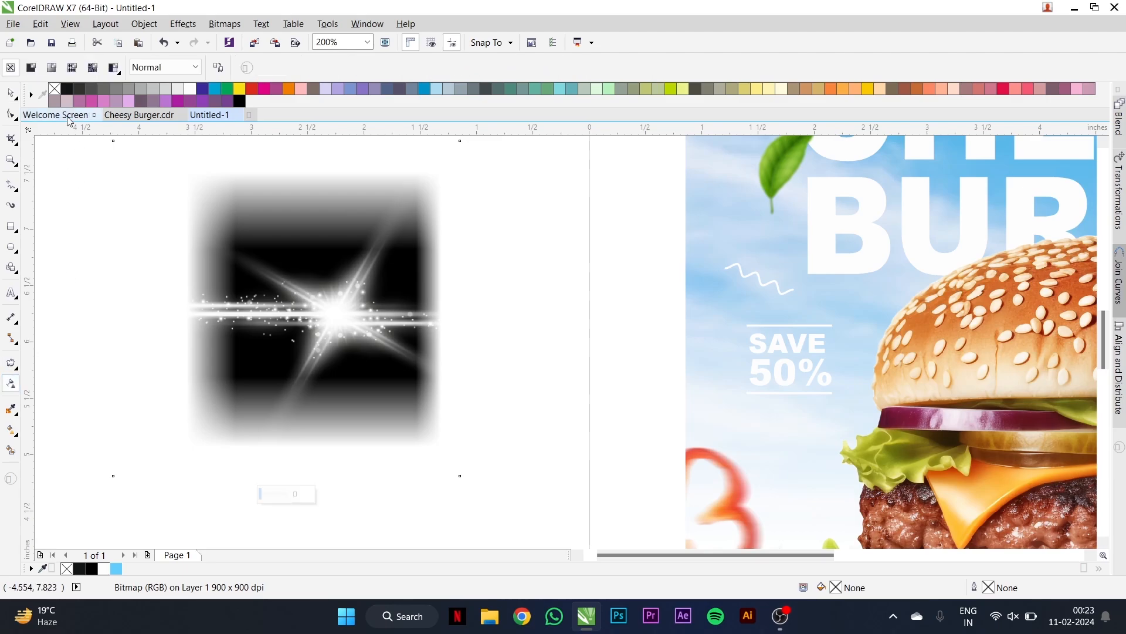
# - Set the flare's transparency merge mode to Screen and move it onto the left side of the burger bun
pyautogui.click(149, 71)
pyautogui.click(154, 327)
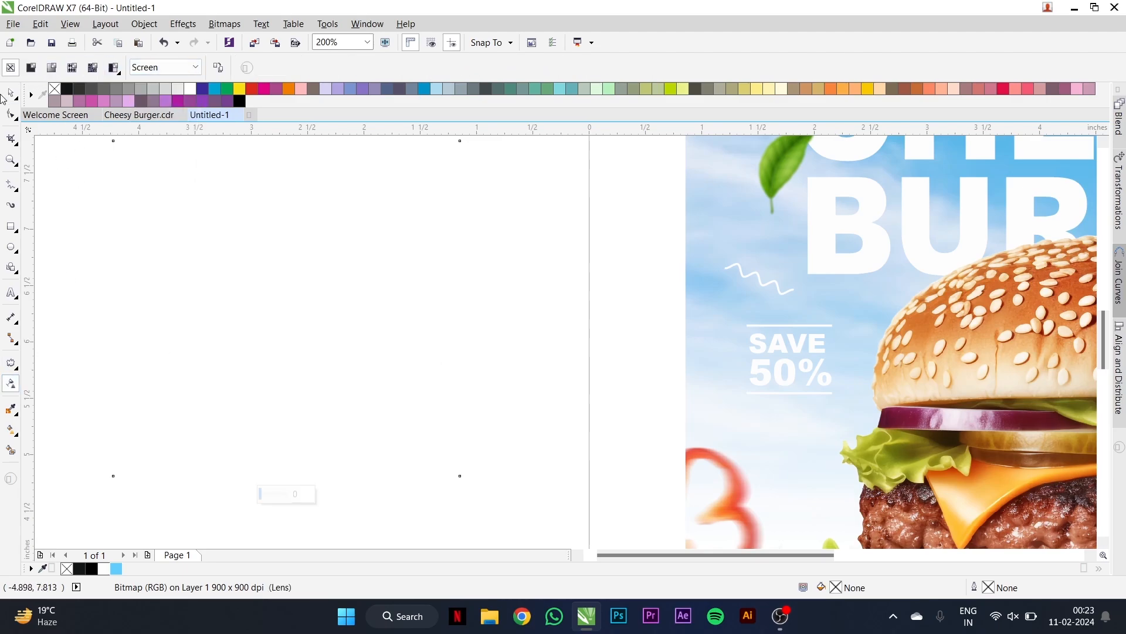
pyautogui.press('space')
pyautogui.scroll(-1, 301, 293)
pyautogui.moveTo(301, 292); pyautogui.dragTo(606, 300)
pyautogui.scroll(1, 625, 303)
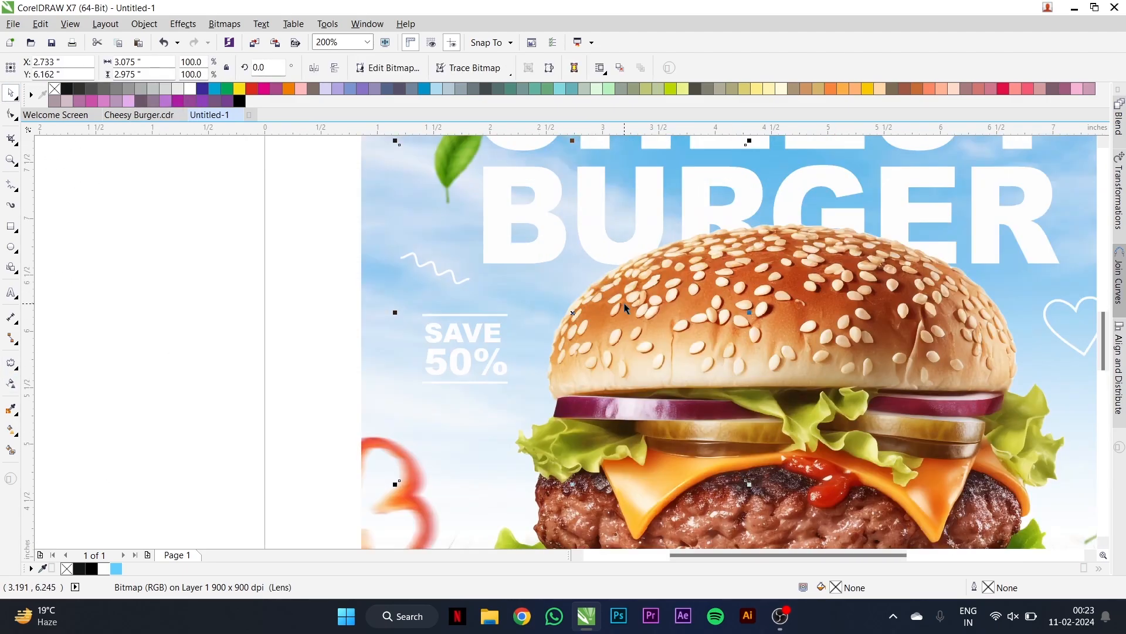
# - Bring the flare to the front, scale it to 54.3%, and position it on the bun's left edge
pyautogui.hotkey('shift', 'pageup')
pyautogui.moveTo(750, 141); pyautogui.dragTo(718, 219)
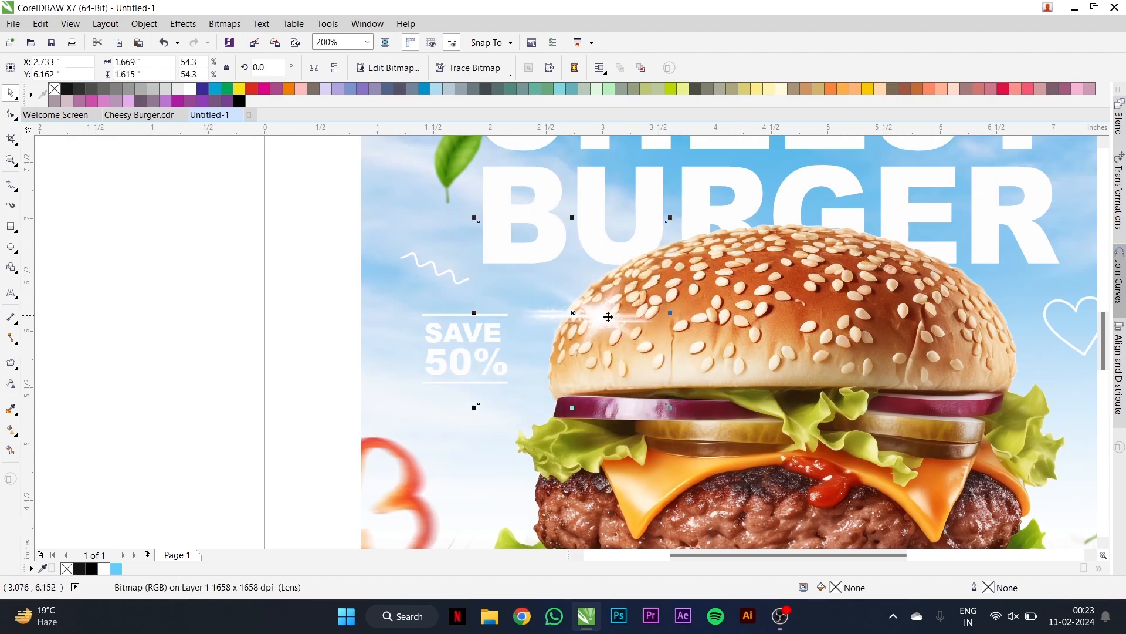
pyautogui.moveTo(604, 319); pyautogui.dragTo(576, 314)
pyautogui.scroll(-1, 414, 308)
pyautogui.scroll(-1, 209, 209)
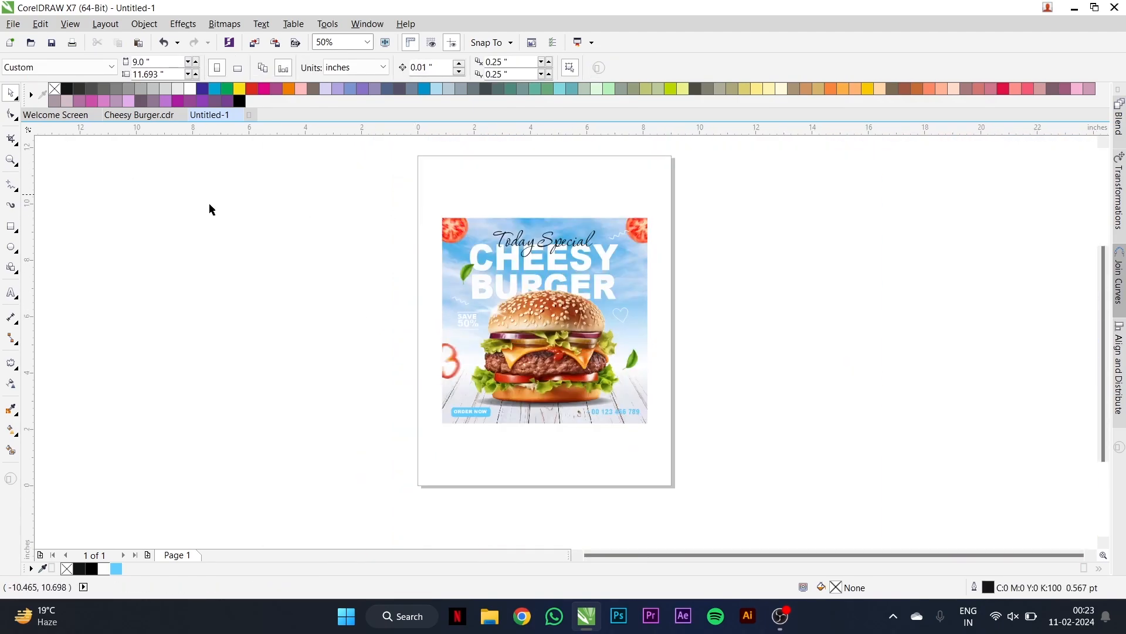
# - Group all the poster objects and convert the group to a bitmap
pyautogui.moveTo(410, 203); pyautogui.dragTo(671, 421)
pyautogui.hotkey('ctrl', 'g')
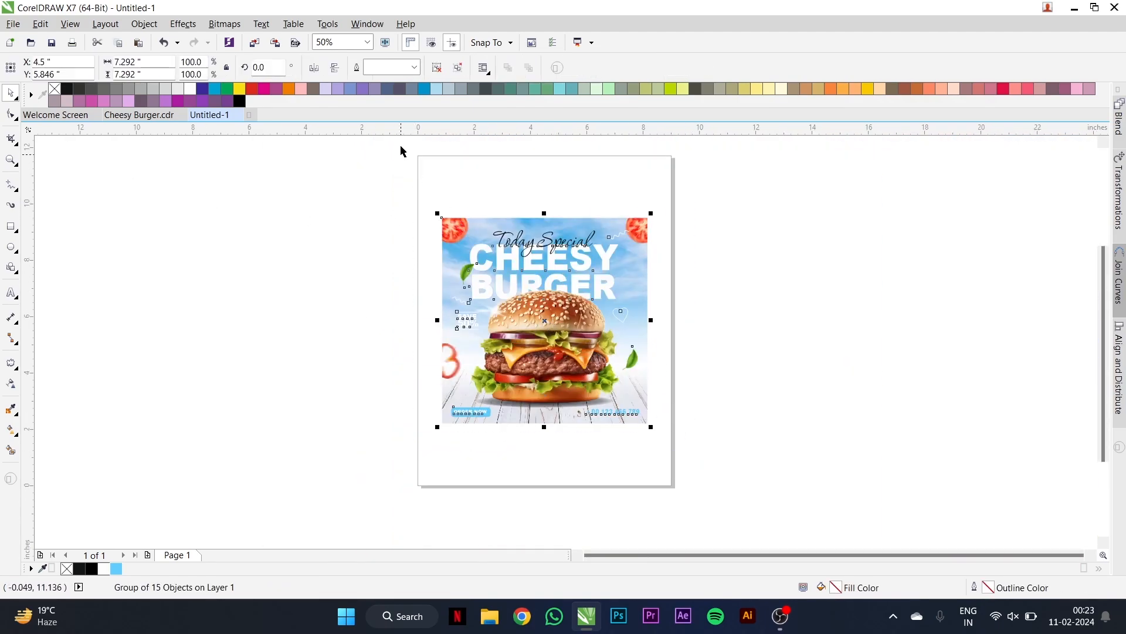
pyautogui.click(224, 23)
pyautogui.click(261, 38)
pyautogui.click(538, 378)
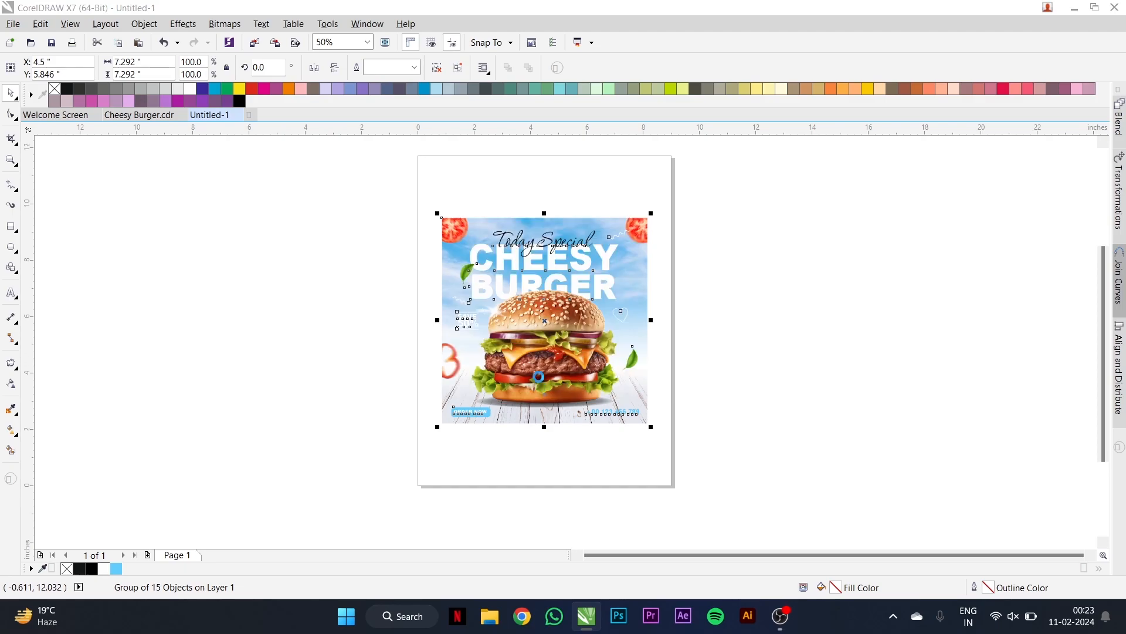
# - Adjust the poster bitmap in the Image Adjustment Lab with contrast 5, highlights 5, shadows -10 and midtones -10
pyautogui.scroll(1, 585, 370)
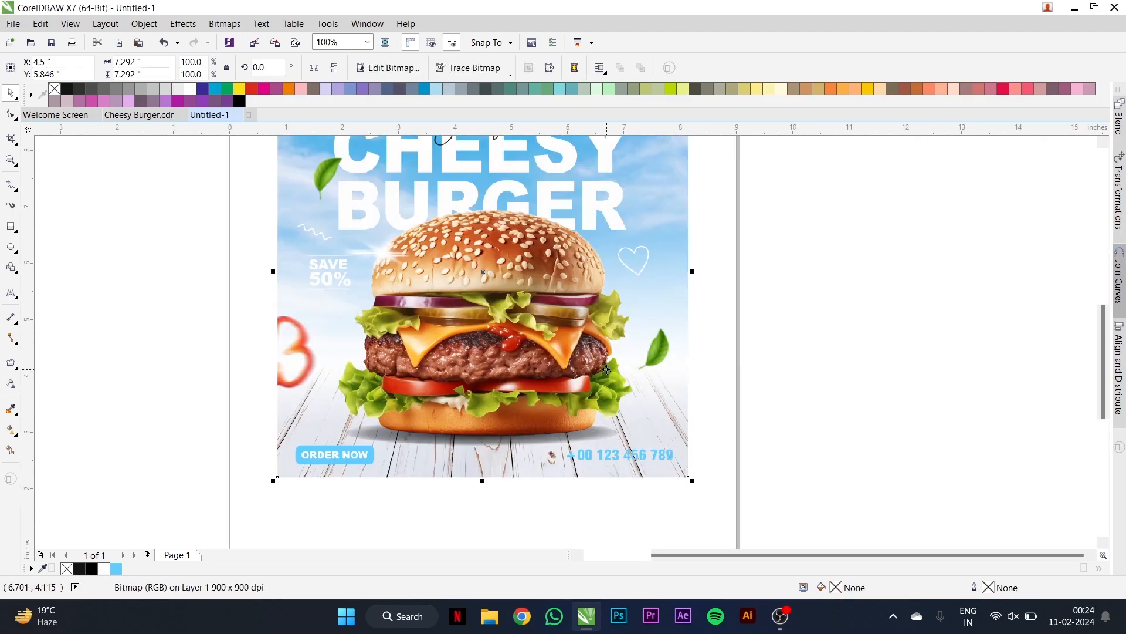
pyautogui.scroll(-1, 586, 369)
pyautogui.click(225, 24)
pyautogui.click(296, 75)
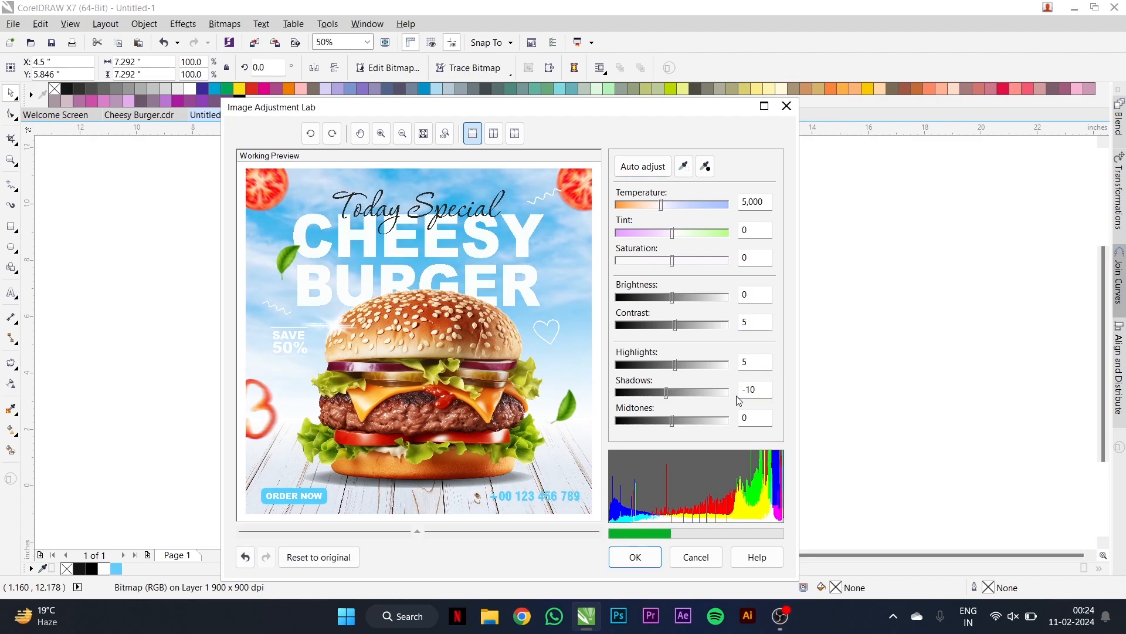
pyautogui.click(750, 422)
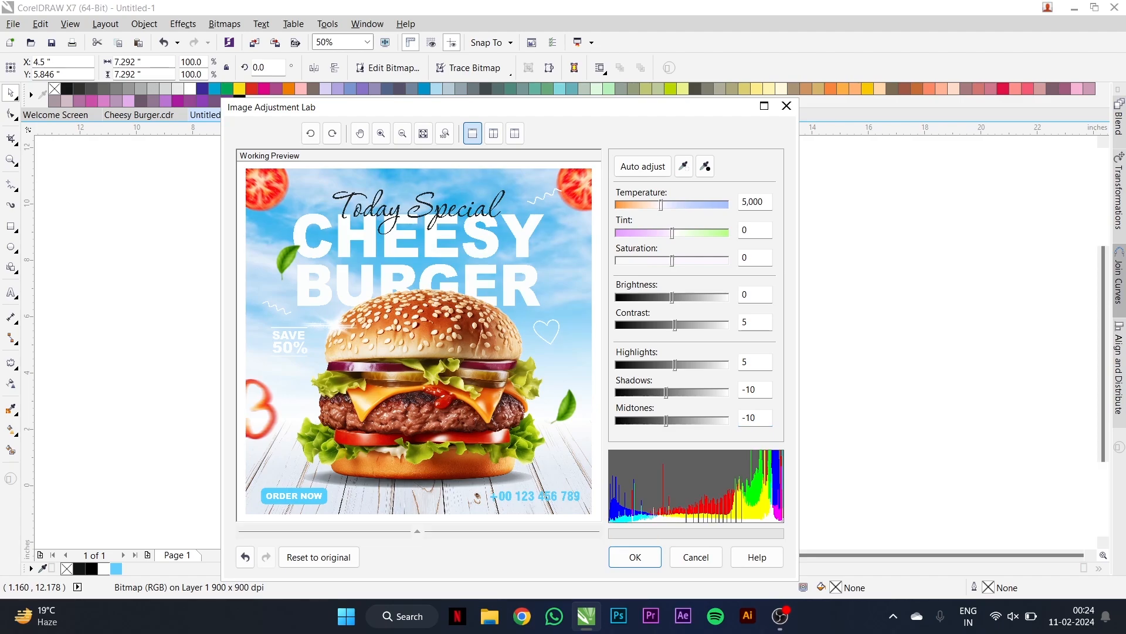
pyautogui.click(635, 557)
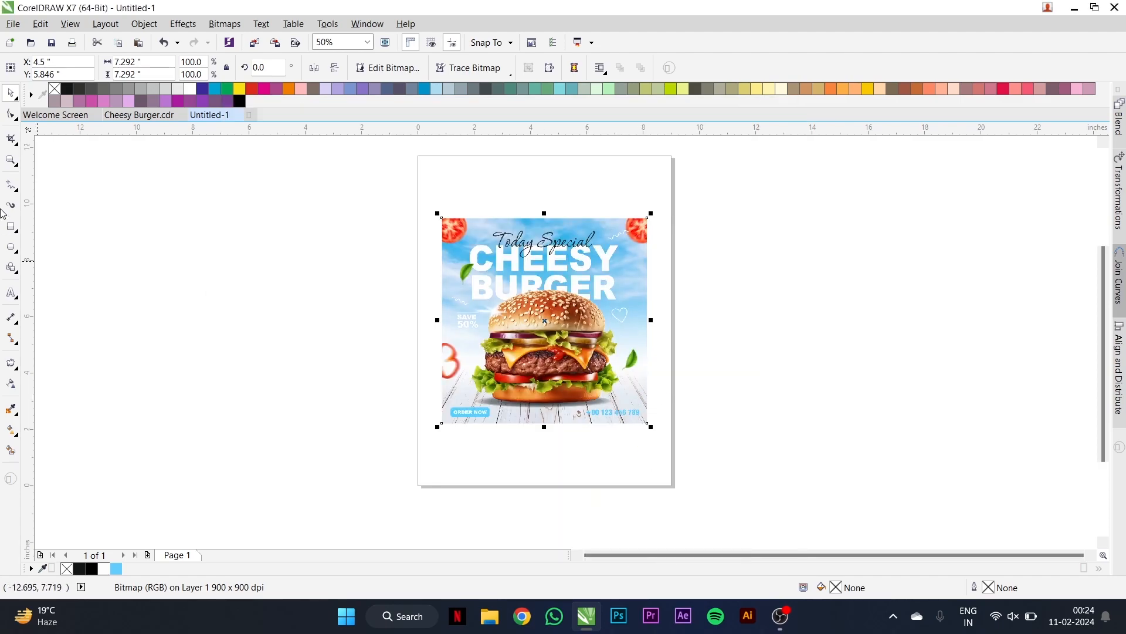
pyautogui.click(10, 165)
pyautogui.moveTo(433, 209); pyautogui.dragTo(657, 438)
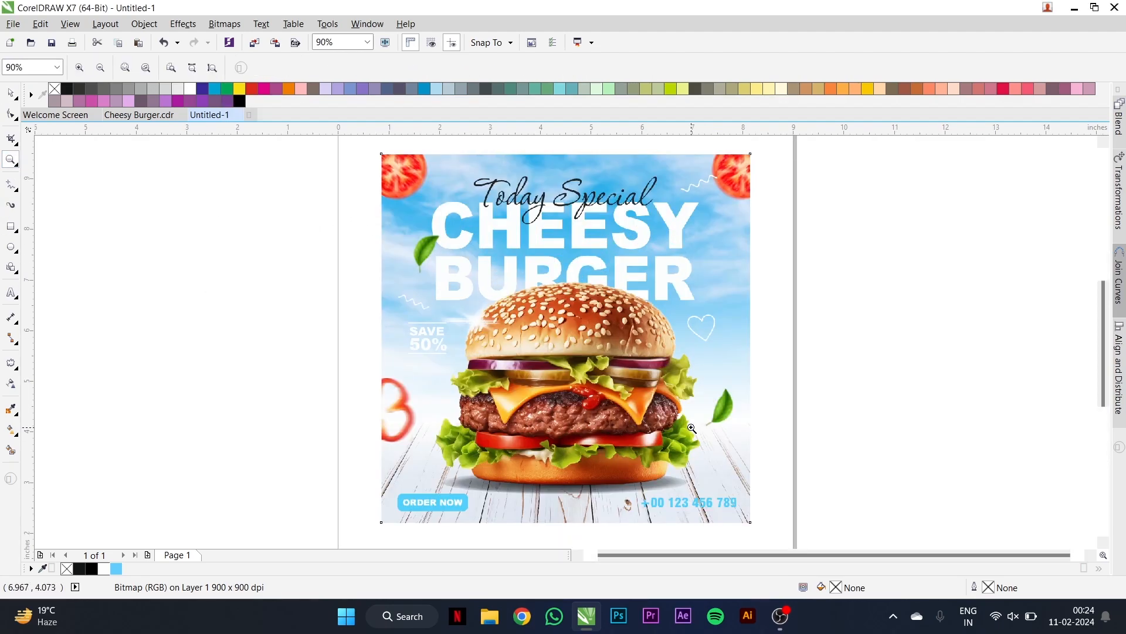
pyautogui.scroll(-2, 601, 338)
pyautogui.moveTo(363, 150); pyautogui.dragTo(596, 375)
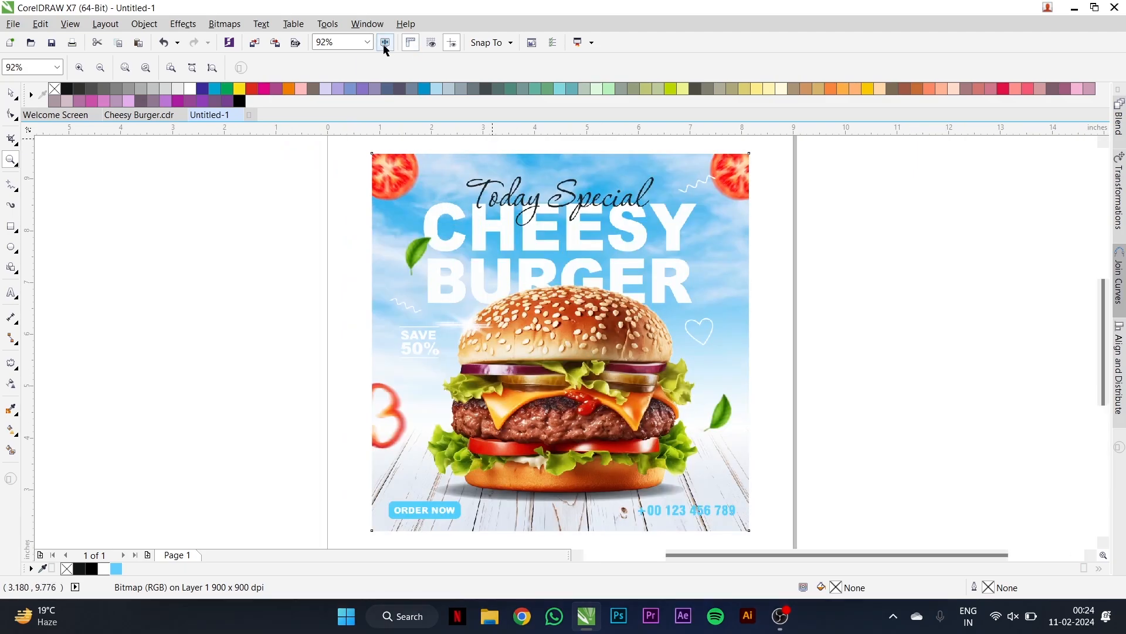